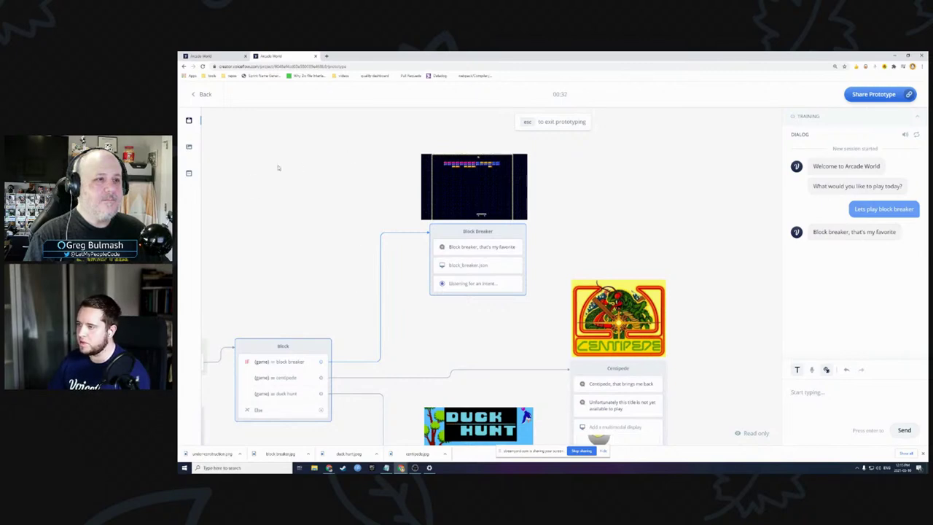
- Preview the block breaker display on the Echo Show 8, Echo Show 10, Echo Spot, Fire TV Cube and Fire HD 8
{"action": "left_click", "coordinate": [190, 147]}
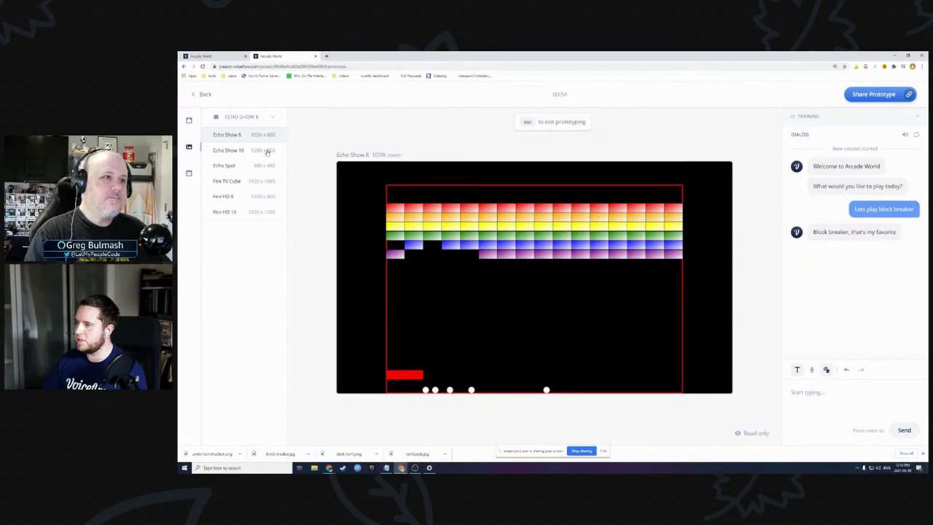
{"action": "left_click", "coordinate": [189, 121]}
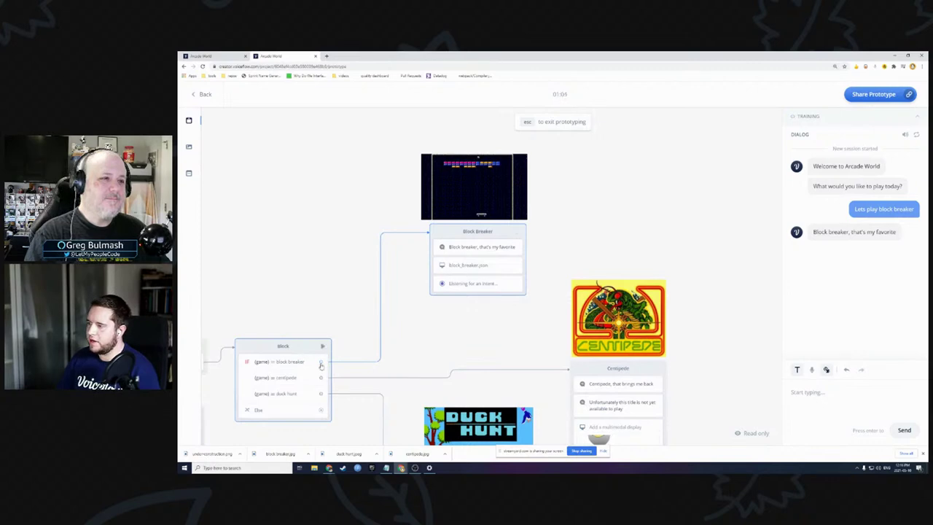
{"action": "left_click", "coordinate": [189, 146]}
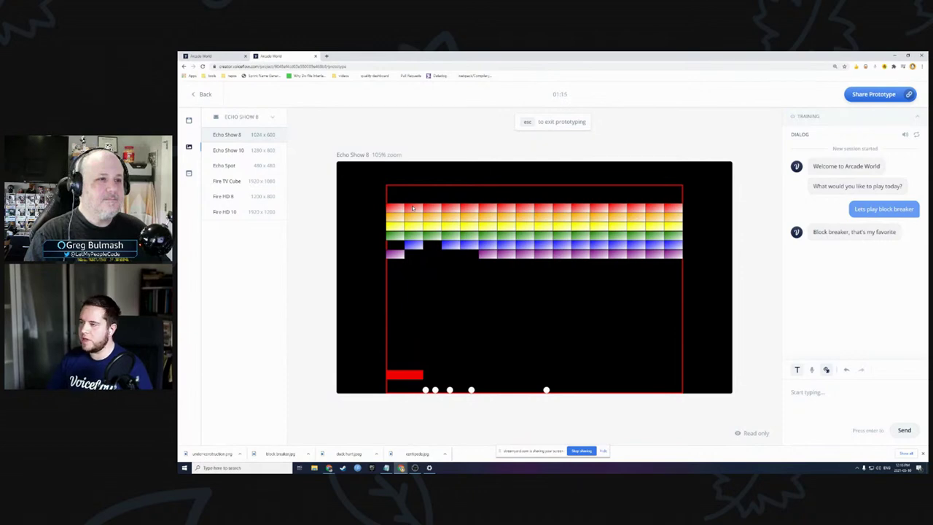
{"action": "left_click", "coordinate": [233, 151]}
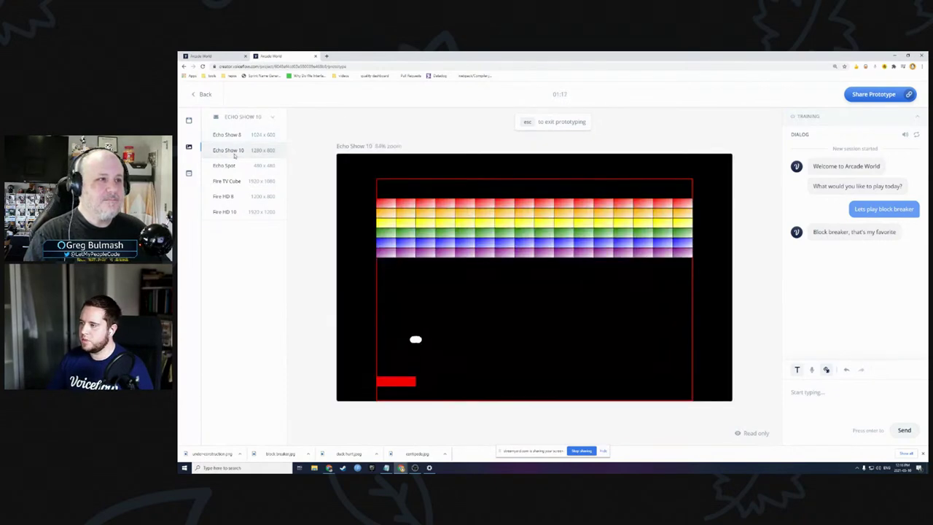
{"action": "left_click", "coordinate": [229, 165]}
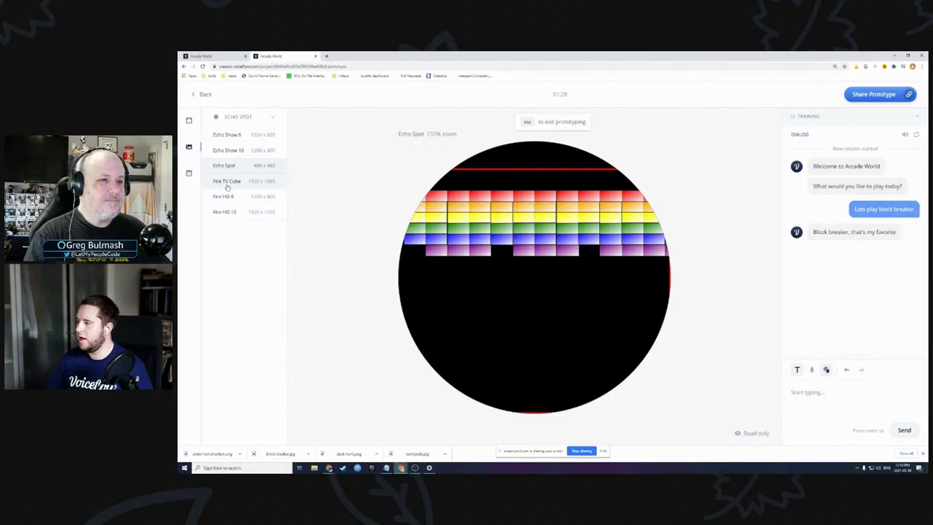
{"action": "left_click", "coordinate": [227, 182]}
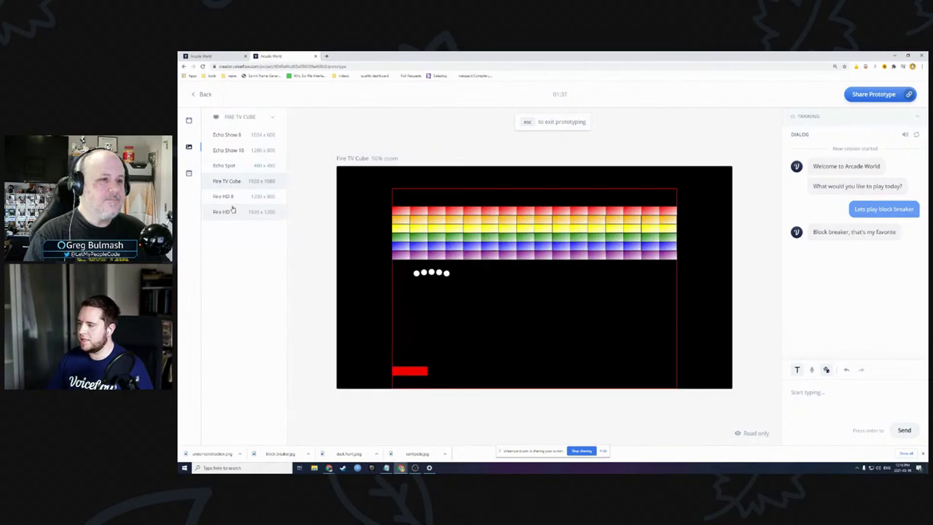
{"action": "left_click", "coordinate": [237, 195]}
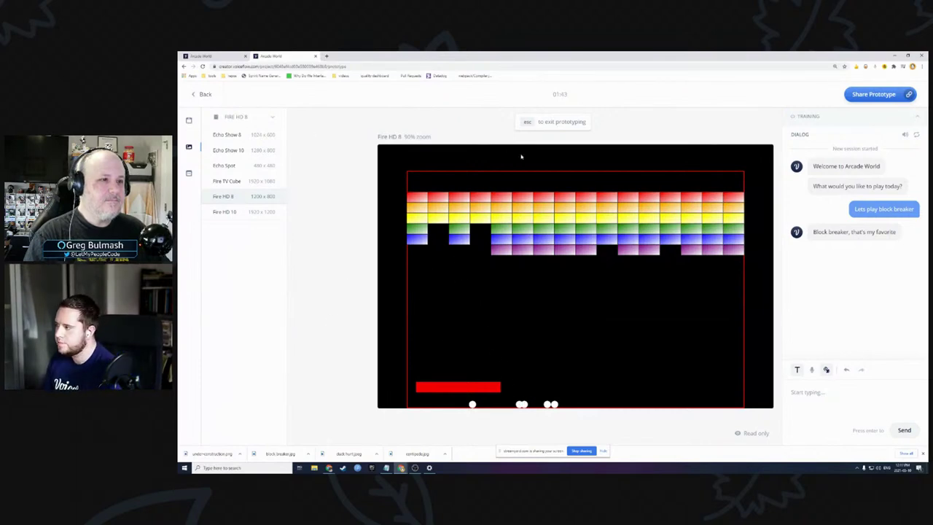
- Exit the Arcade World prototype, leave that project and open the Arcade Castle project
{"action": "left_click", "coordinate": [206, 95]}
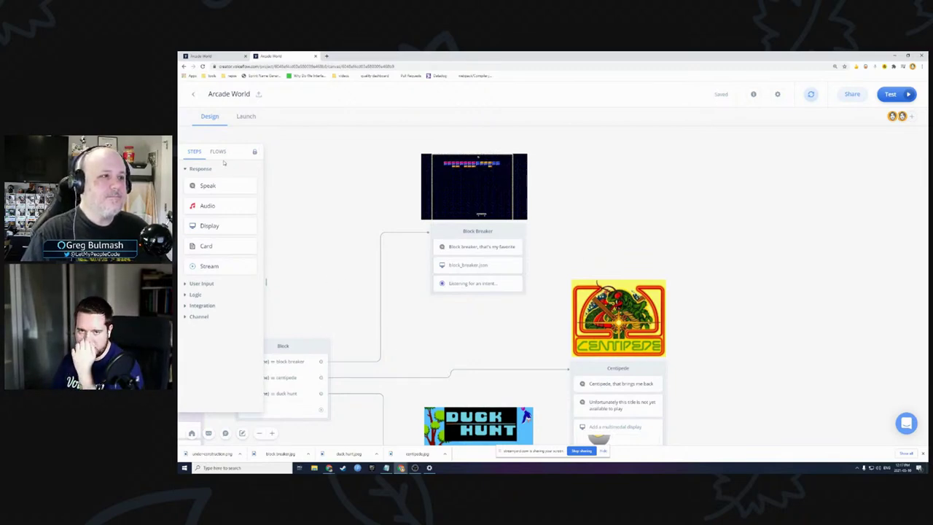
{"action": "scroll", "coordinate": [398, 225], "scroll_direction": "left", "scroll_amount": 5}
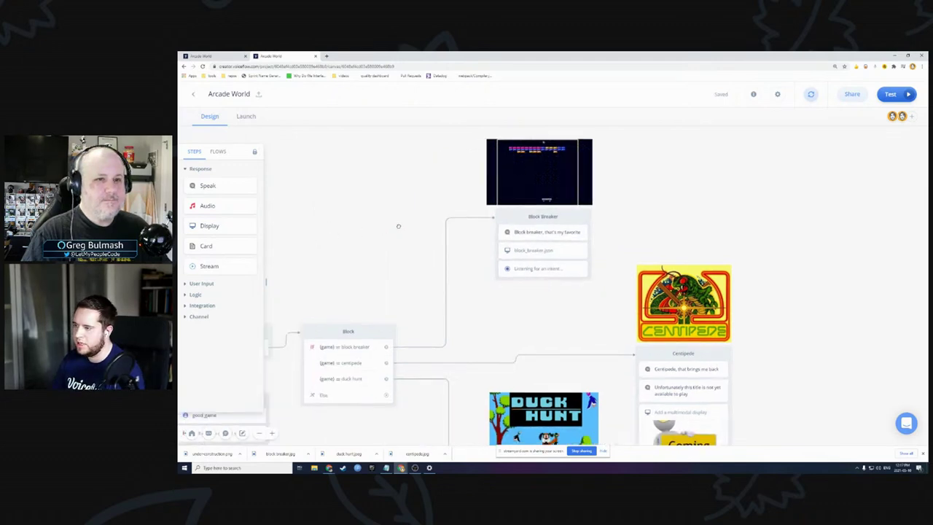
{"action": "scroll", "coordinate": [466, 217], "scroll_direction": "down", "scroll_amount": 5}
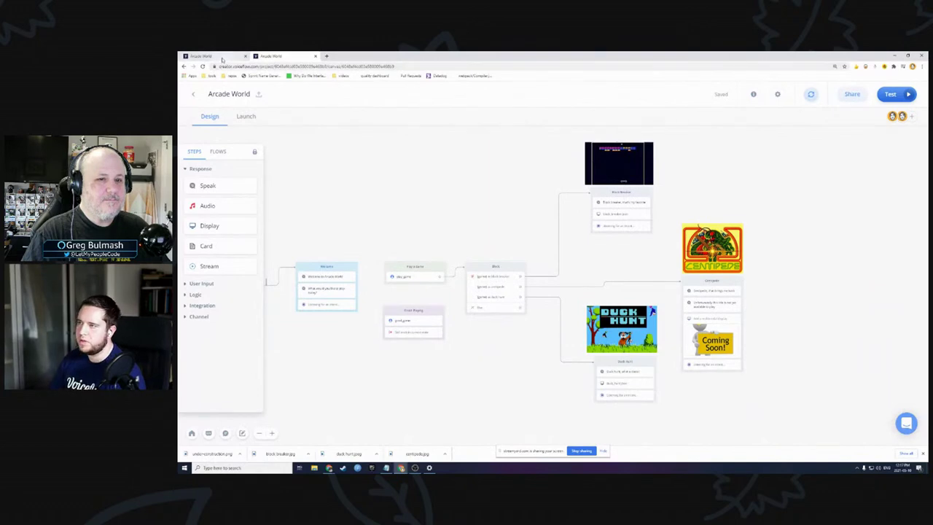
{"action": "left_click", "coordinate": [193, 94]}
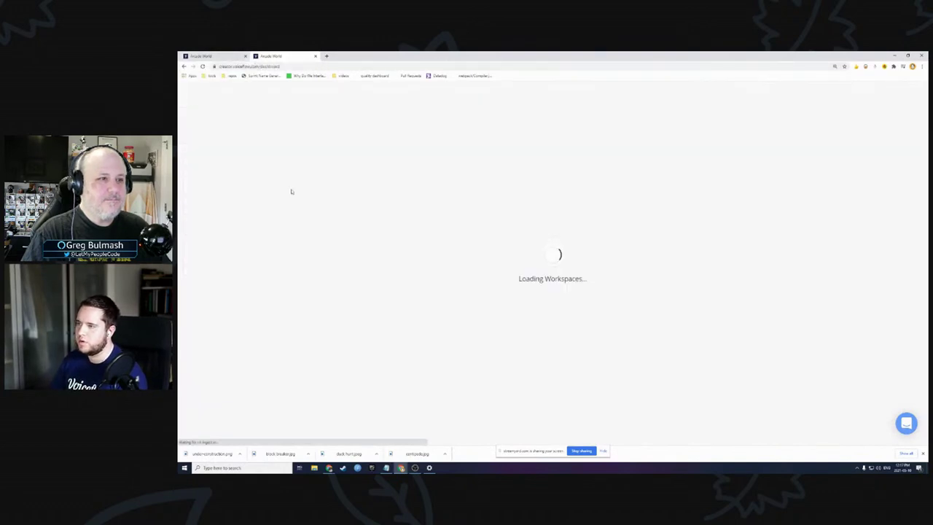
{"action": "left_click", "coordinate": [362, 199]}
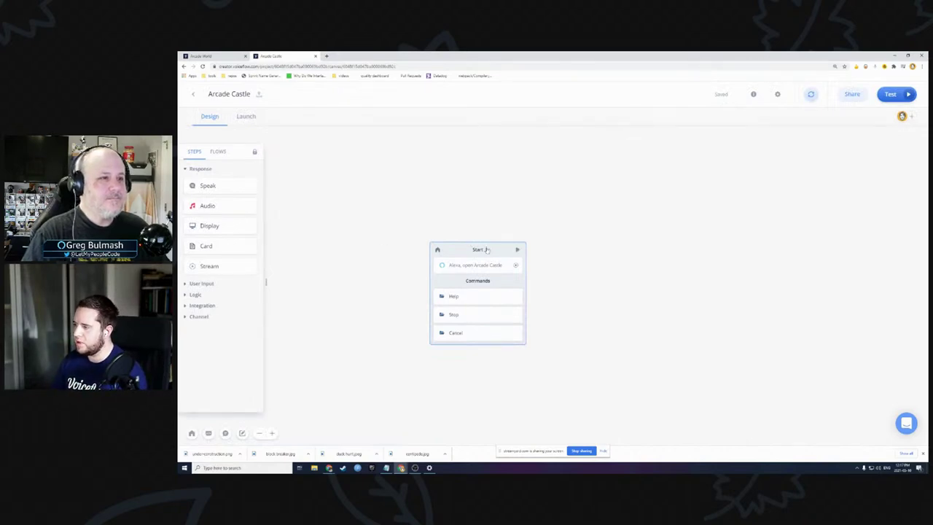
- Shift the Start block aside and add a Speak block beside it saying "Welcome to Arcade Castle"
{"action": "left_click_drag", "start_coordinate": [496, 252], "coordinate": [411, 242]}
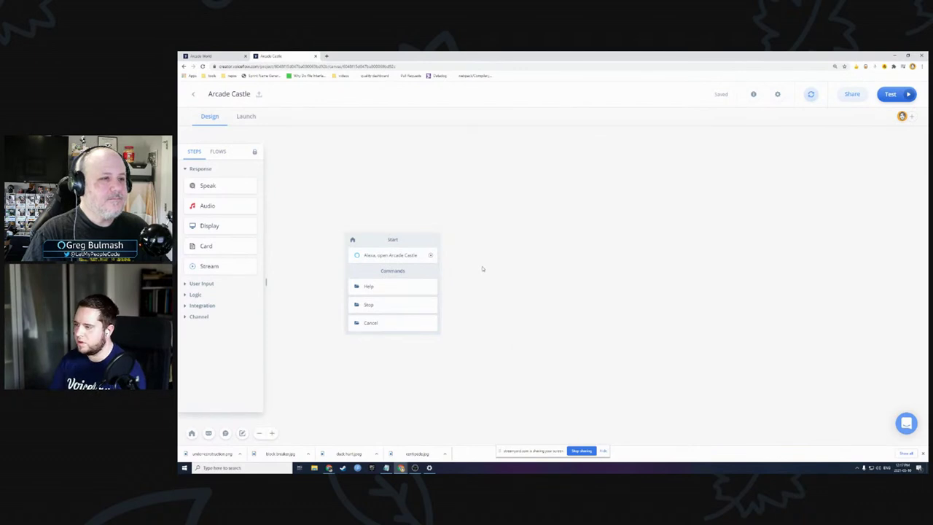
{"action": "left_click_drag", "start_coordinate": [219, 186], "coordinate": [525, 252]}
{"action": "left_click", "coordinate": [637, 224]}
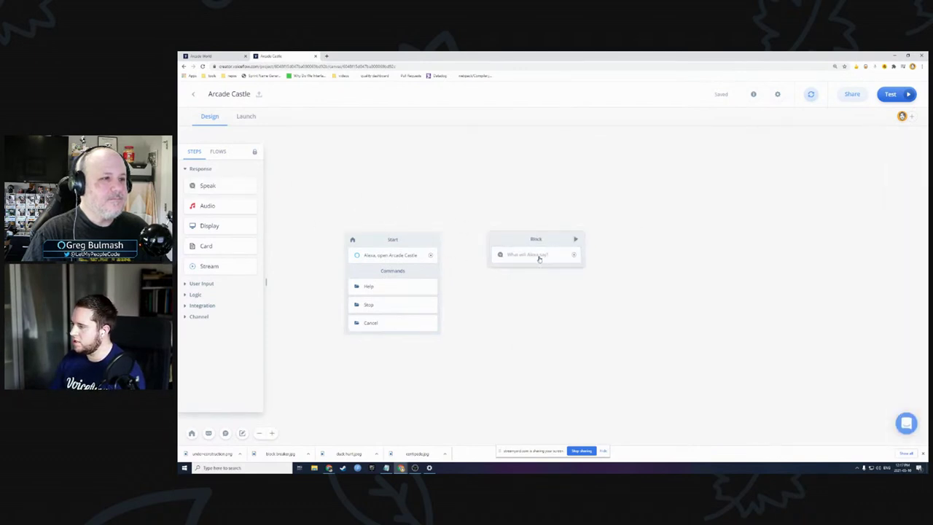
{"action": "left_click", "coordinate": [540, 255]}
{"action": "type", "text": "Welcome to Arcade Castle"}
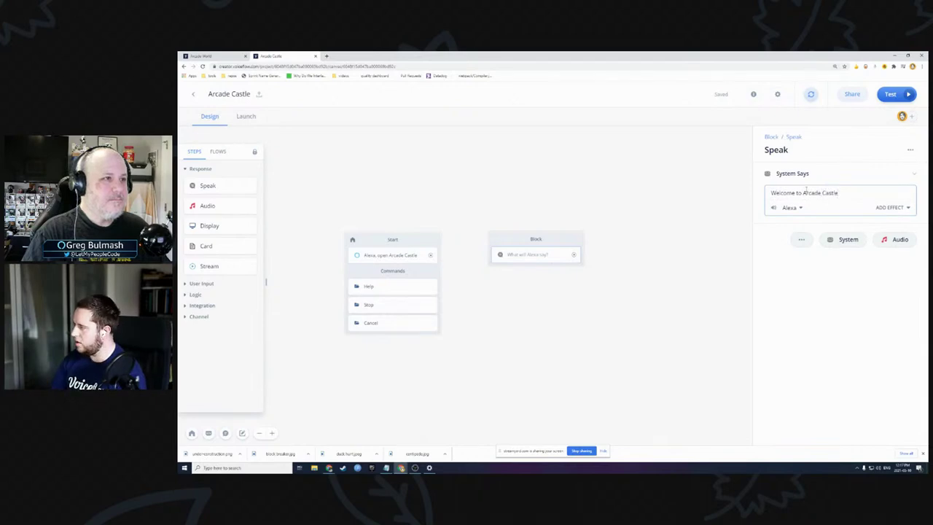
- Apply the Very Fast speech rate effect to the whole welcome message
{"action": "left_click_drag", "start_coordinate": [838, 193], "coordinate": [775, 194]}
{"action": "left_click_drag", "start_coordinate": [840, 192], "coordinate": [764, 196]}
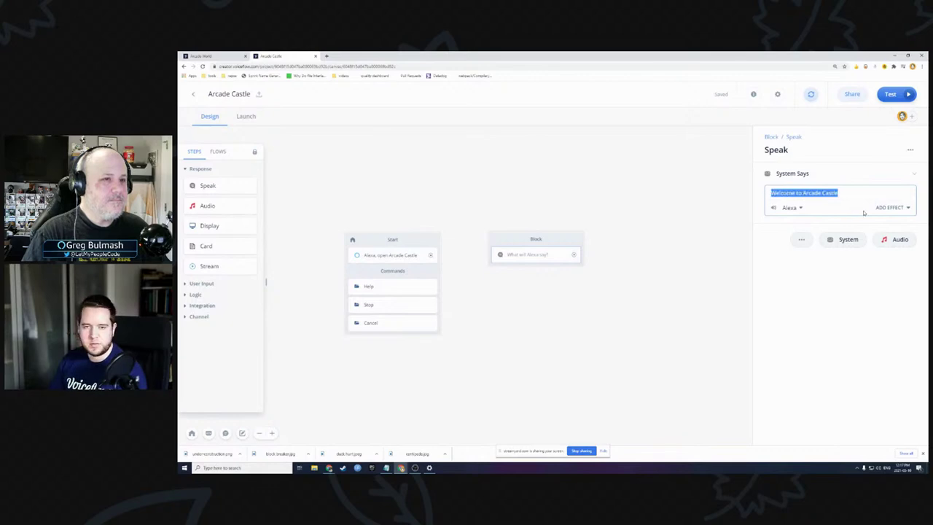
{"action": "left_click", "coordinate": [885, 208]}
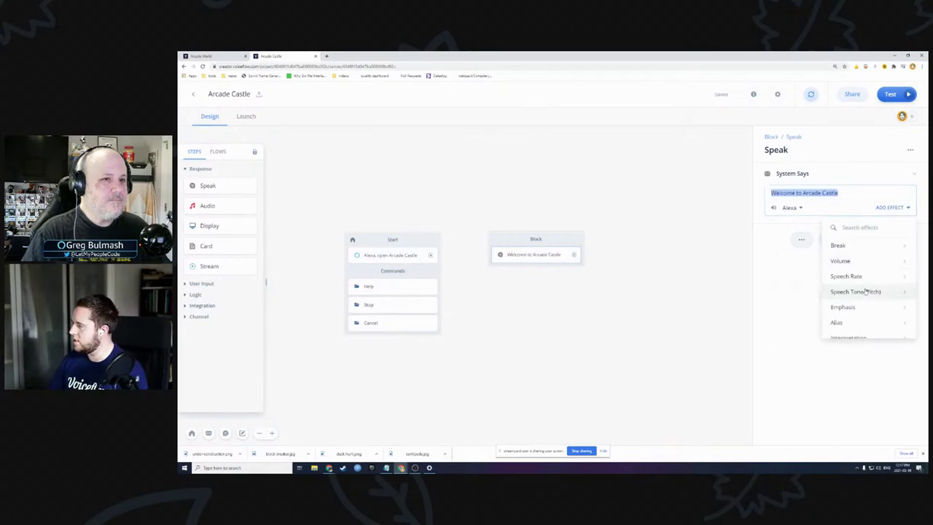
{"action": "scroll", "coordinate": [860, 284], "scroll_direction": "down", "scroll_amount": 1}
{"action": "mouse_move", "coordinate": [862, 265]}
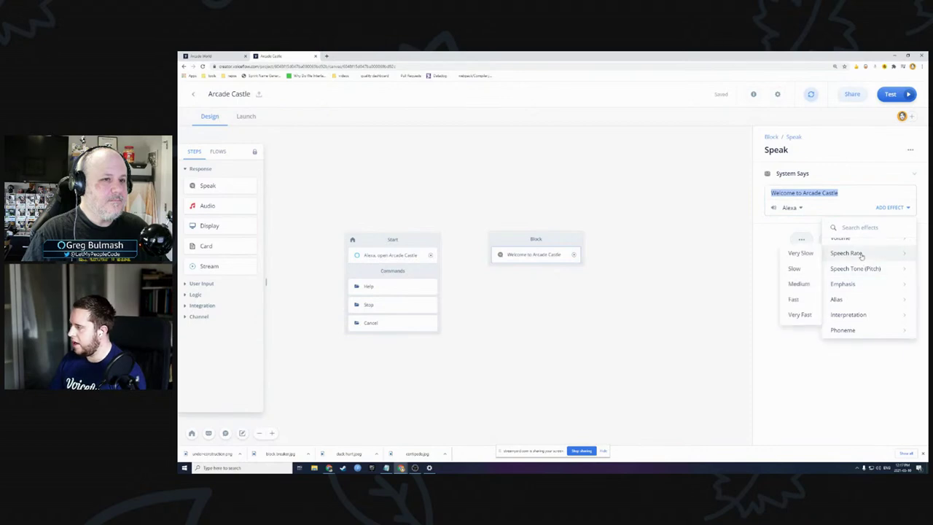
{"action": "left_click", "coordinate": [801, 314]}
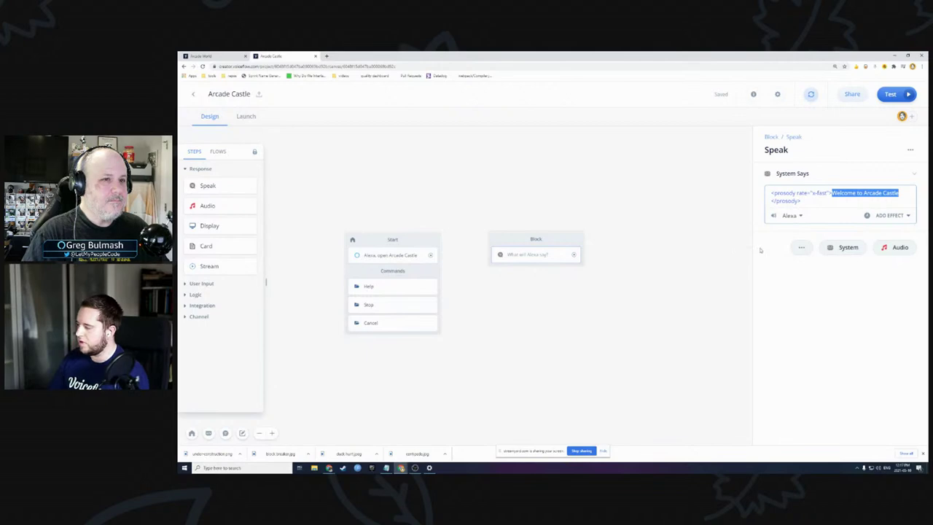
- Change the welcome message's speech rate effect to slow
{"action": "left_click", "coordinate": [889, 218]}
{"action": "scroll", "coordinate": [878, 291], "scroll_direction": "down", "scroll_amount": 1}
{"action": "mouse_move", "coordinate": [857, 339]}
{"action": "left_click", "coordinate": [819, 194]}
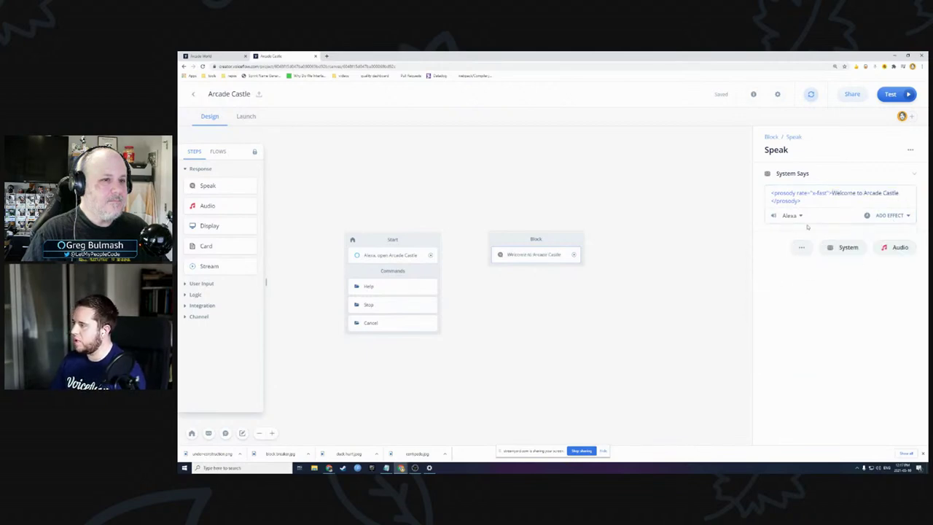
{"action": "double_click", "coordinate": [819, 194]}
{"action": "left_click", "coordinate": [831, 240]}
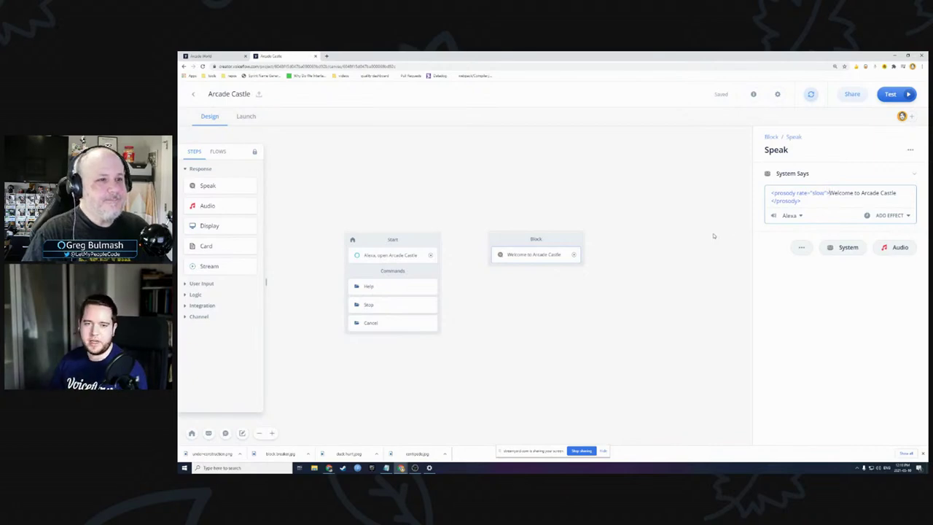
- Connect the Start block to the welcome block and add a Prompt step beneath the welcome message
{"action": "mouse_move", "coordinate": [485, 244]}
{"action": "left_mouse_down"}
{"action": "mouse_move", "coordinate": [443, 254]}
{"action": "mouse_move", "coordinate": [482, 240]}
{"action": "left_mouse_up"}
{"action": "left_click", "coordinate": [482, 240]}
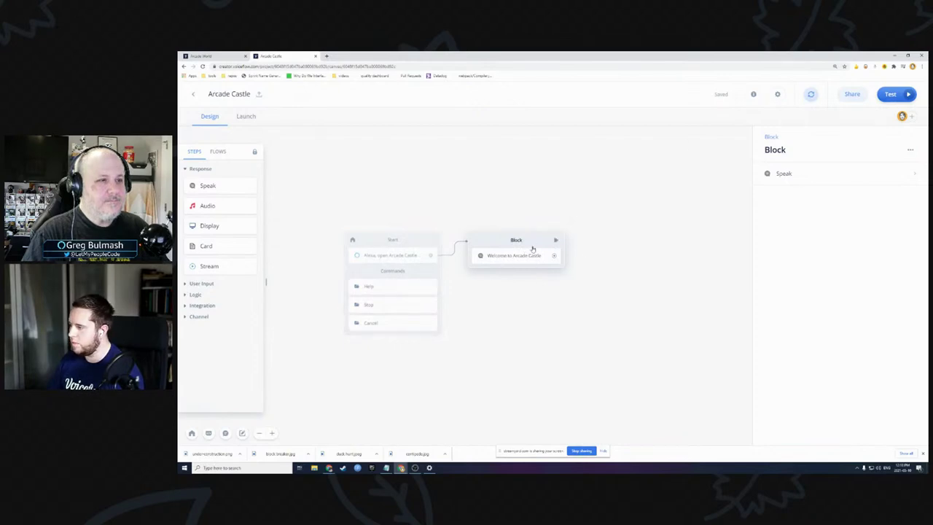
{"action": "left_click", "coordinate": [519, 297]}
{"action": "key", "text": "space"}
{"action": "type", "text": "pro"}
{"action": "key", "text": "Return"}
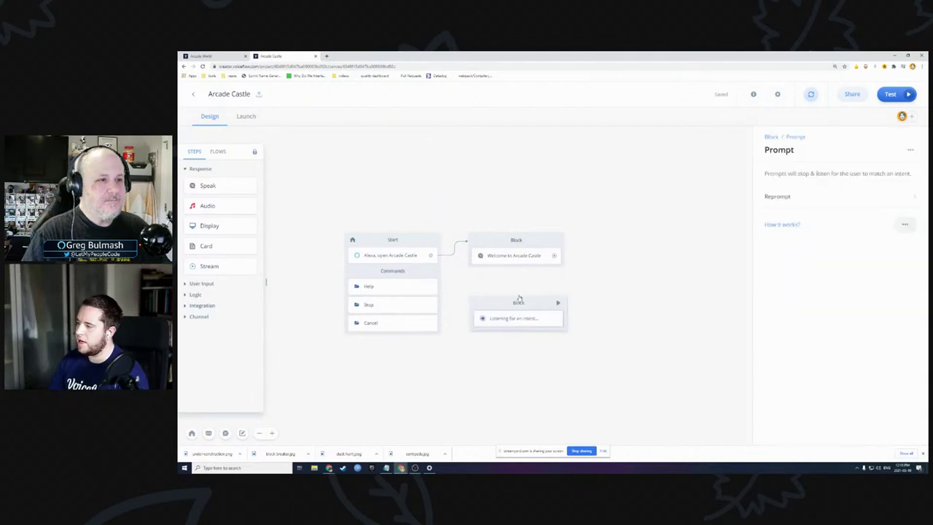
{"action": "left_click_drag", "start_coordinate": [540, 299], "coordinate": [538, 272]}
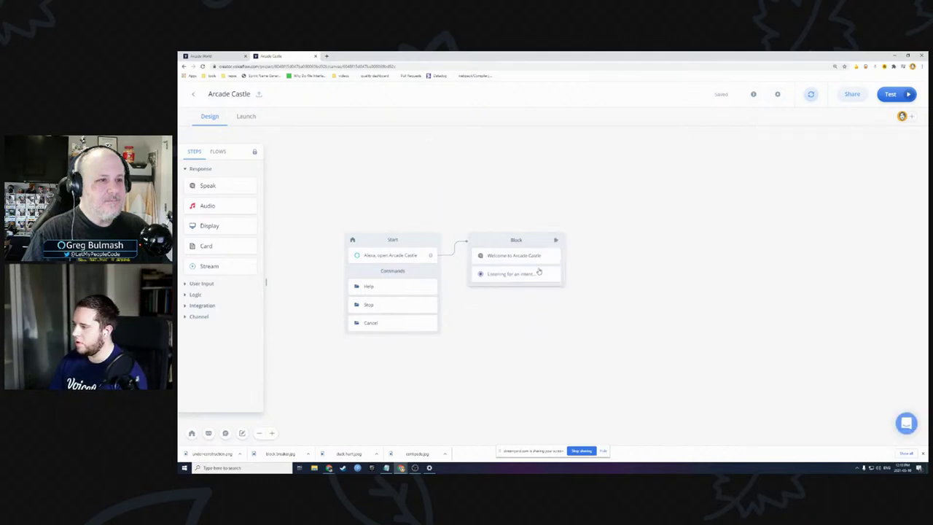
{"action": "left_click", "coordinate": [533, 277]}
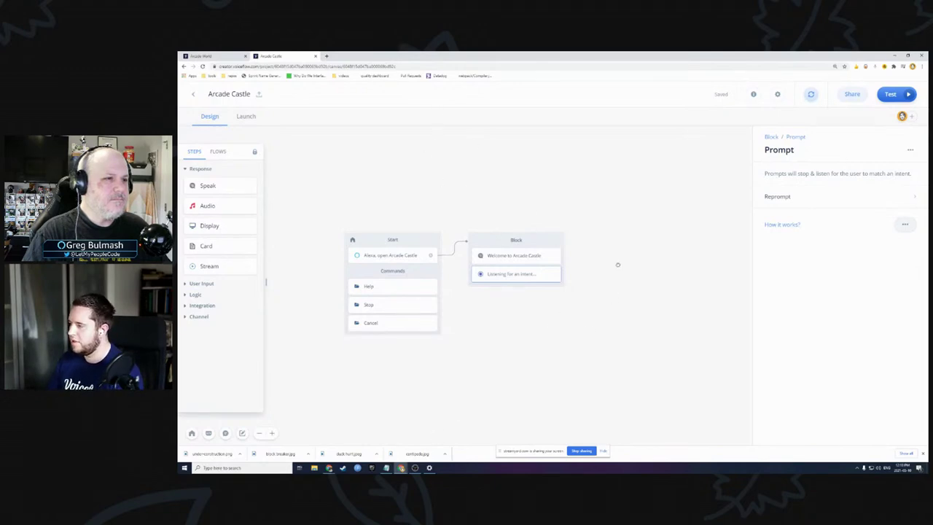
{"action": "left_click", "coordinate": [637, 249]}
- Add a separate Intent block above and beyond the welcome block and create an intent named play_game in it
{"action": "left_click_drag", "start_coordinate": [658, 264], "coordinate": [593, 285]}
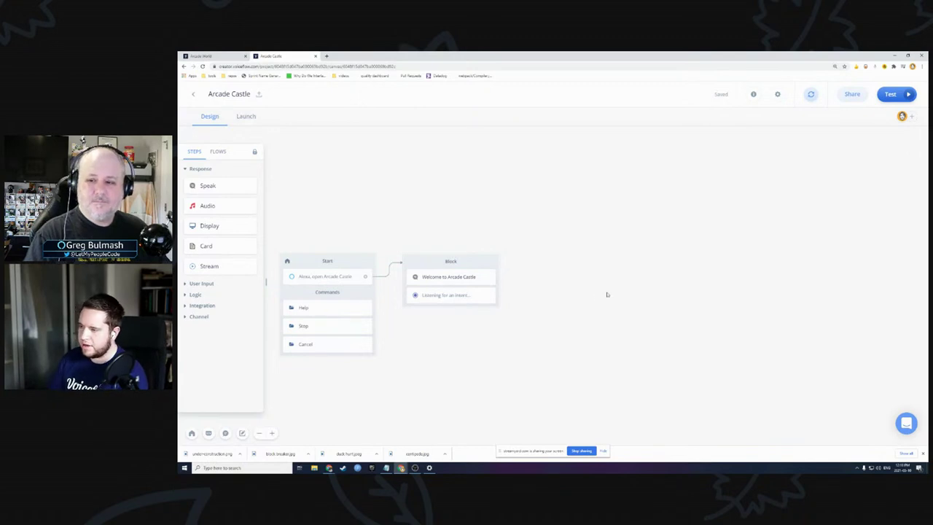
{"action": "left_click", "coordinate": [204, 285]}
{"action": "left_click_drag", "start_coordinate": [219, 333], "coordinate": [608, 186]}
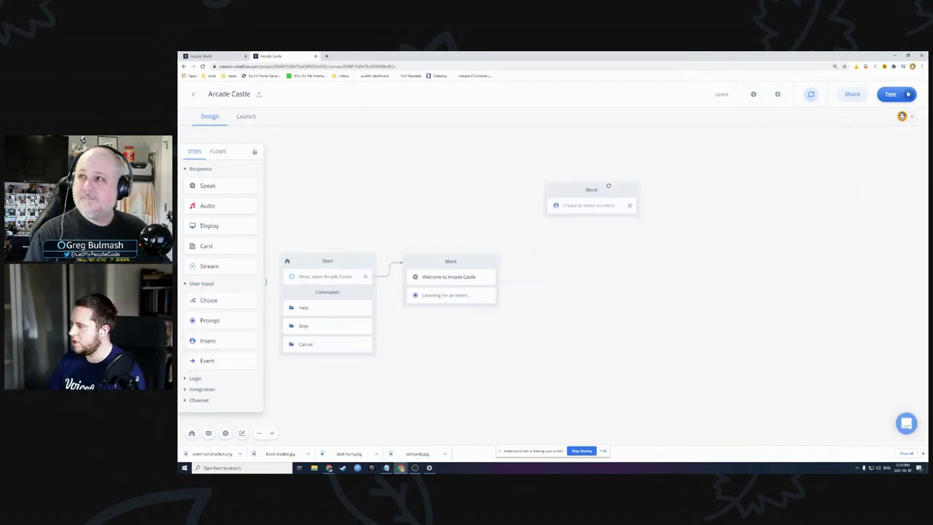
{"action": "left_click", "coordinate": [593, 205]}
{"action": "left_click", "coordinate": [797, 181]}
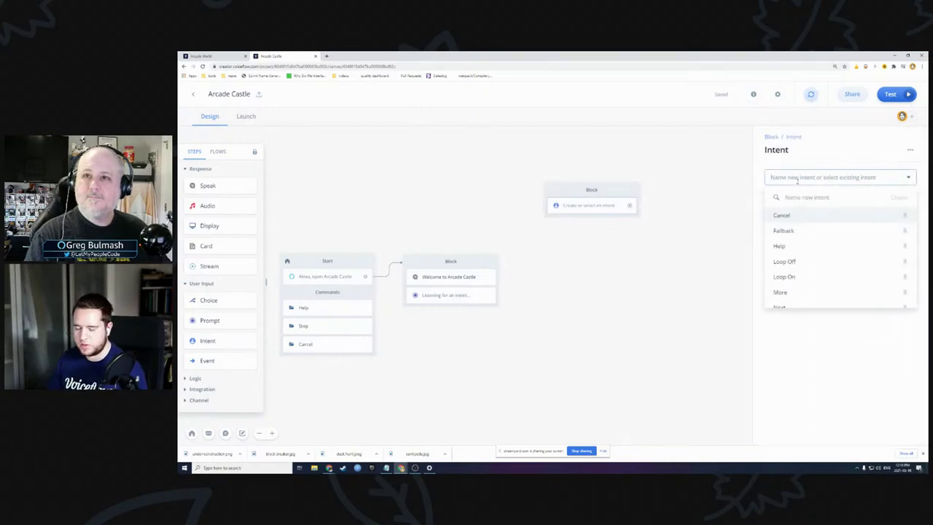
{"action": "type", "text": "play_game"}
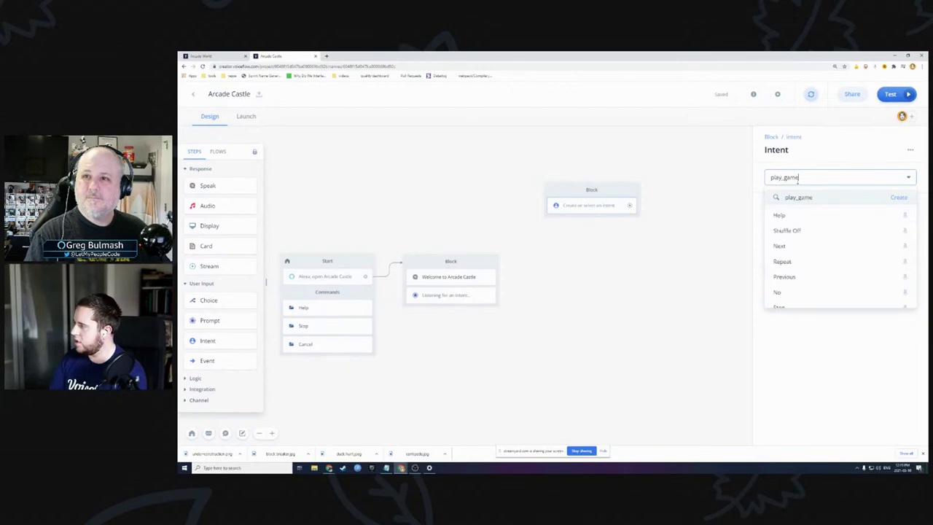
{"action": "key", "text": "Return"}
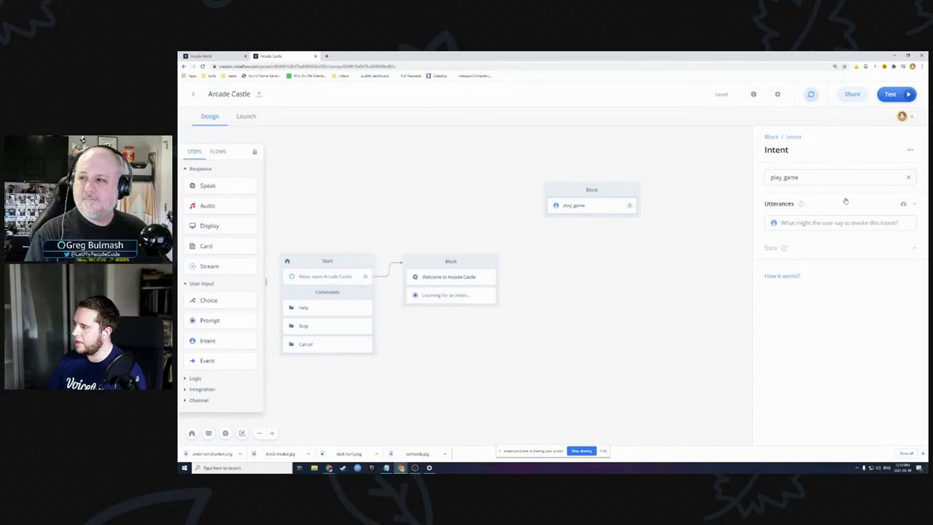
- Write the play_game utterance "let' play {game}", starting a new slot named game with the Custom slot type
{"action": "left_click", "coordinate": [812, 222]}
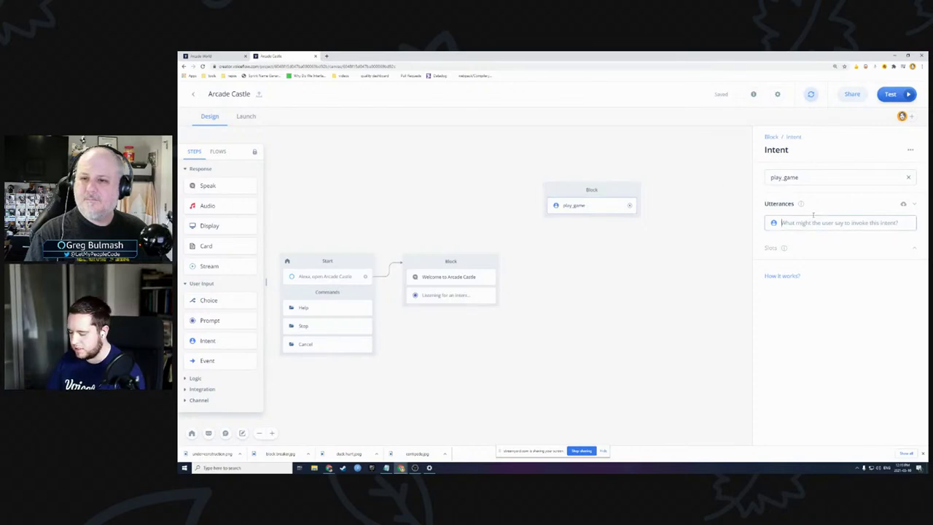
{"action": "type", "text": "let' play "}
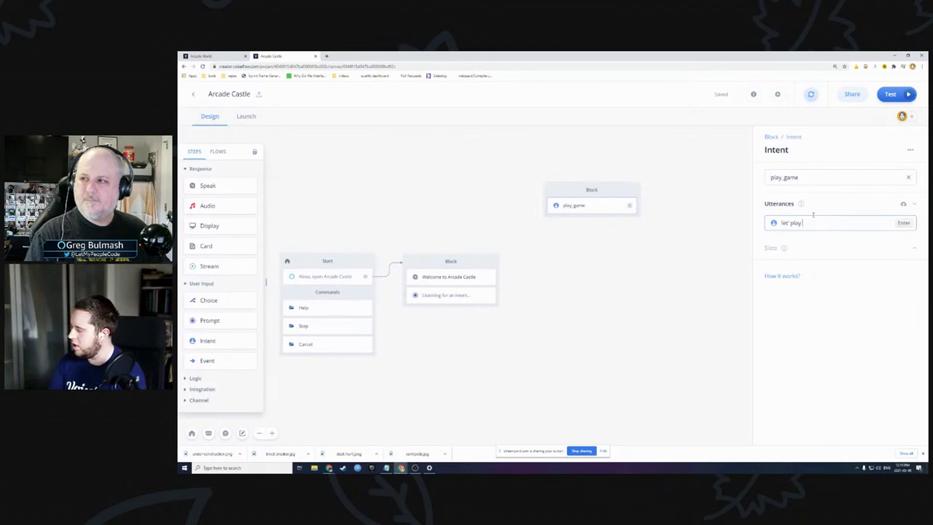
{"action": "type", "text": "{game"}
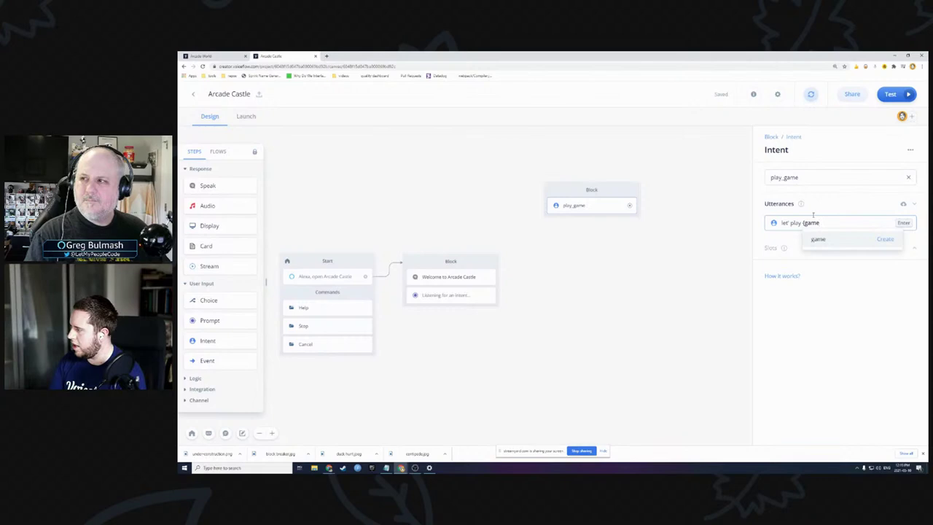
{"action": "key", "text": "Return"}
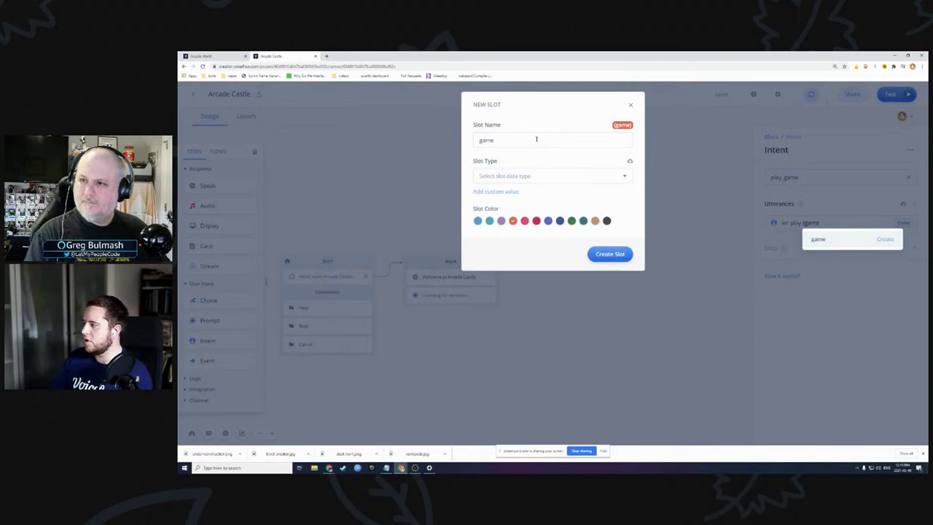
{"action": "left_click", "coordinate": [623, 176]}
{"action": "left_click", "coordinate": [514, 199]}
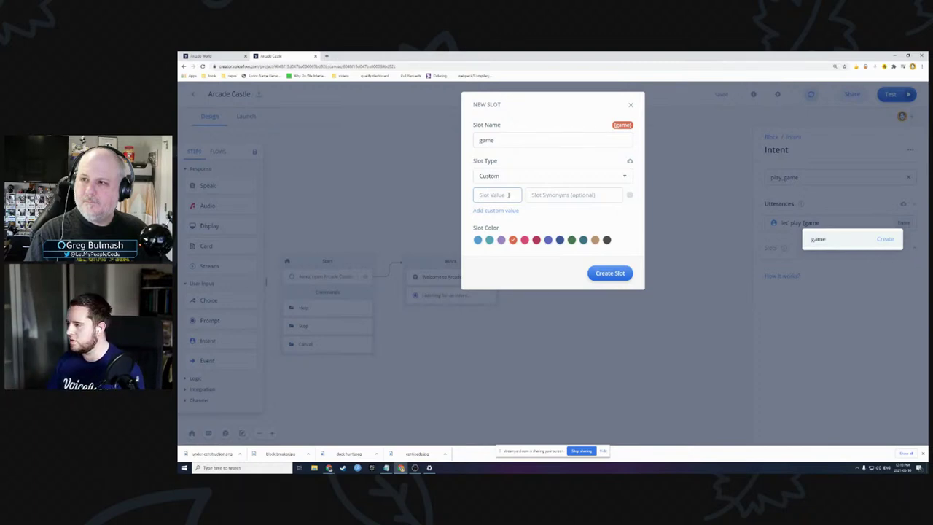
- Give the game slot the values block breaker, centipede and duck hunt, and create the slot
{"action": "type", "text": "block"}
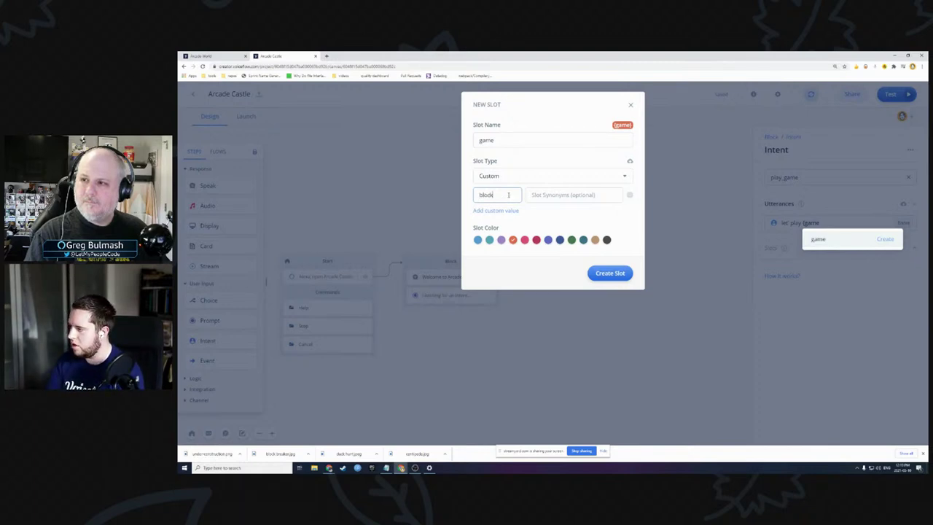
{"action": "type", "text": " breaker"}
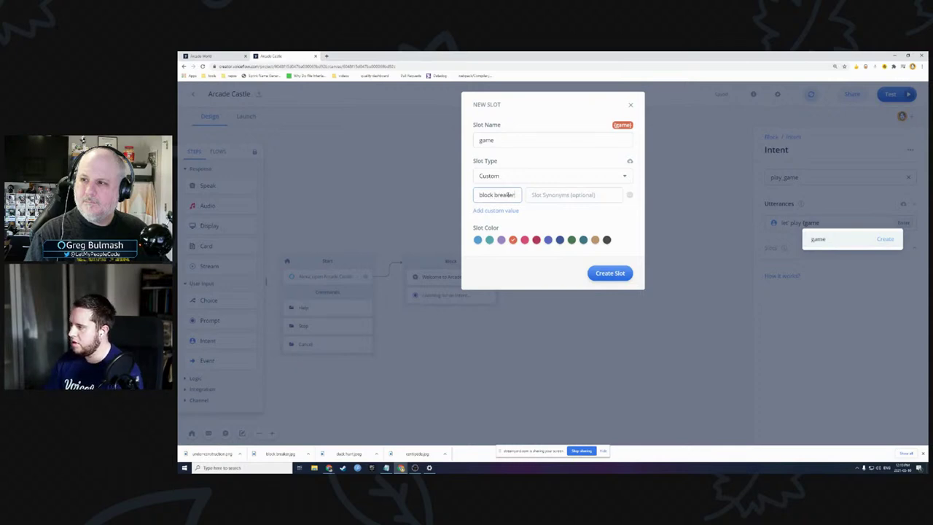
{"action": "left_click", "coordinate": [508, 211]}
{"action": "type", "text": "cent"}
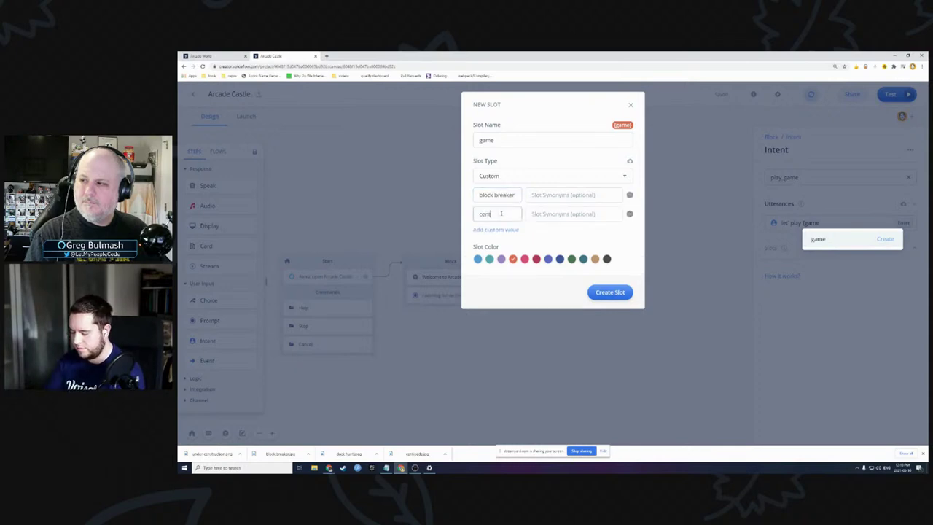
{"action": "type", "text": "ipede"}
{"action": "left_click", "coordinate": [495, 249]}
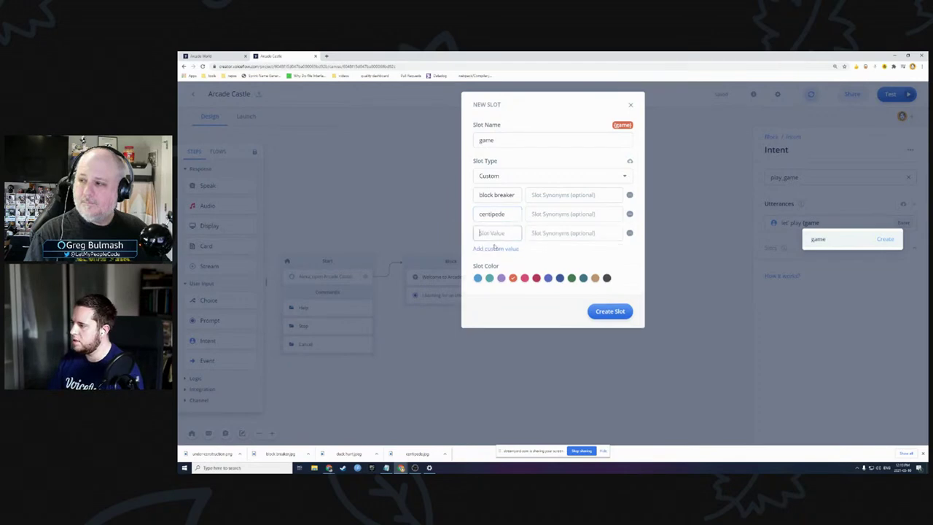
{"action": "type", "text": "duck hunt"}
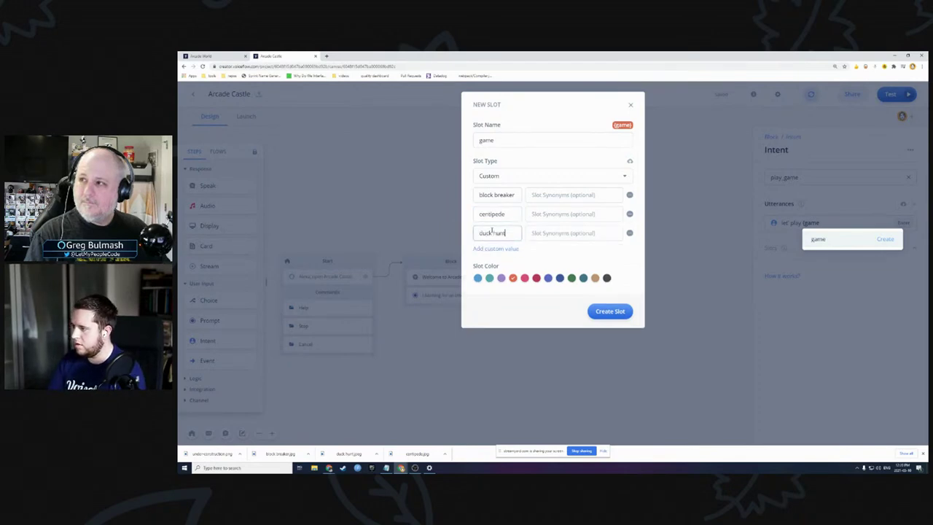
{"action": "left_click", "coordinate": [606, 312]}
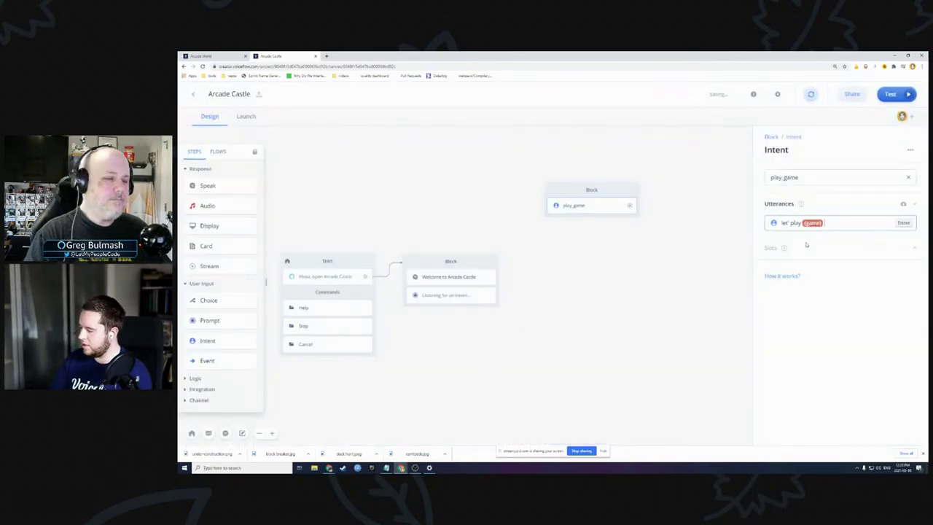
- Save the utterance containing the game slot and add a second utterance "I want to play a game"
{"action": "key", "text": "Return"}
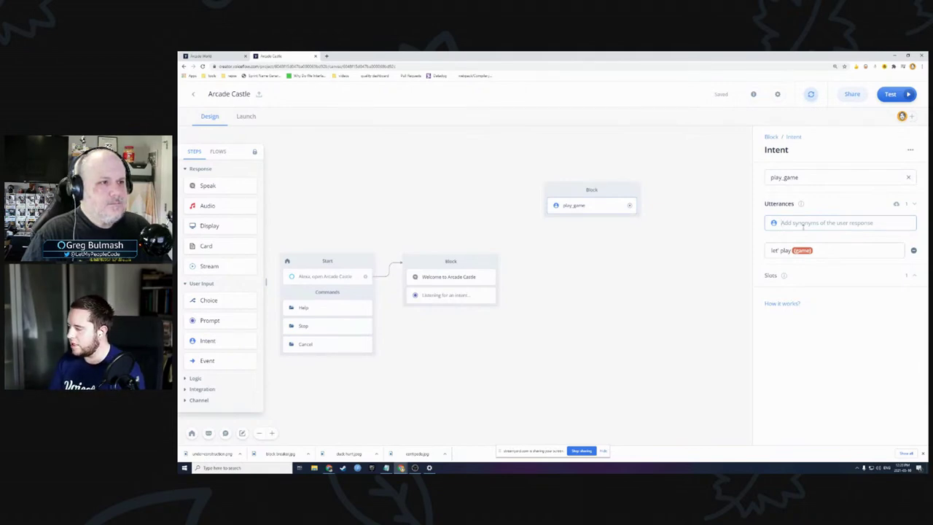
{"action": "type", "text": "I want to play a game"}
{"action": "key", "text": "Return"}
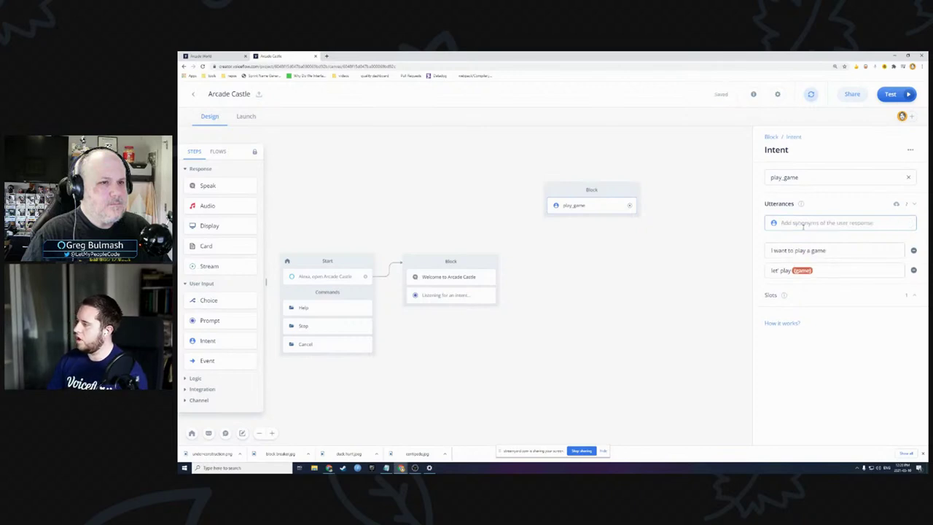
- Make the game slot required with the slot prompt "What game would you like to play", and return to the intent's settings
{"action": "left_click", "coordinate": [819, 297]}
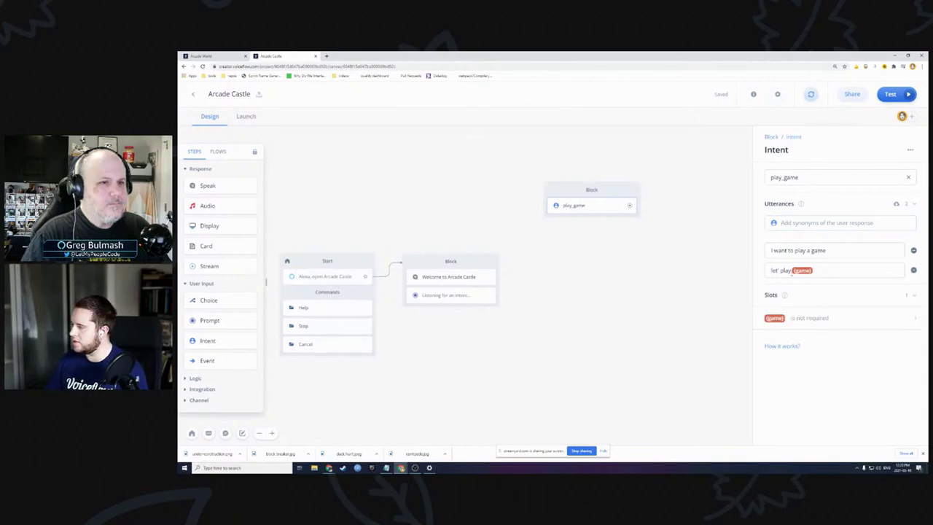
{"action": "left_click_drag", "start_coordinate": [843, 250], "coordinate": [771, 250]}
{"action": "key", "text": "Escape"}
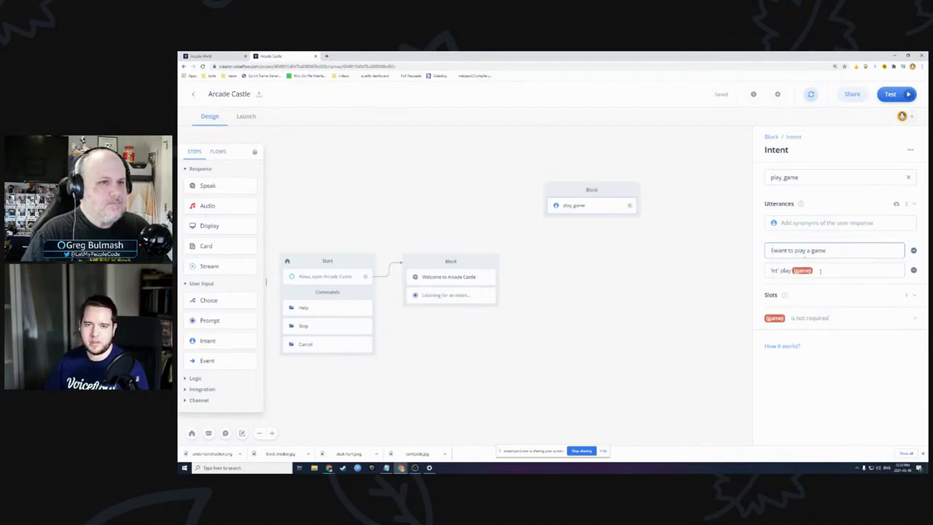
{"action": "left_click", "coordinate": [805, 321]}
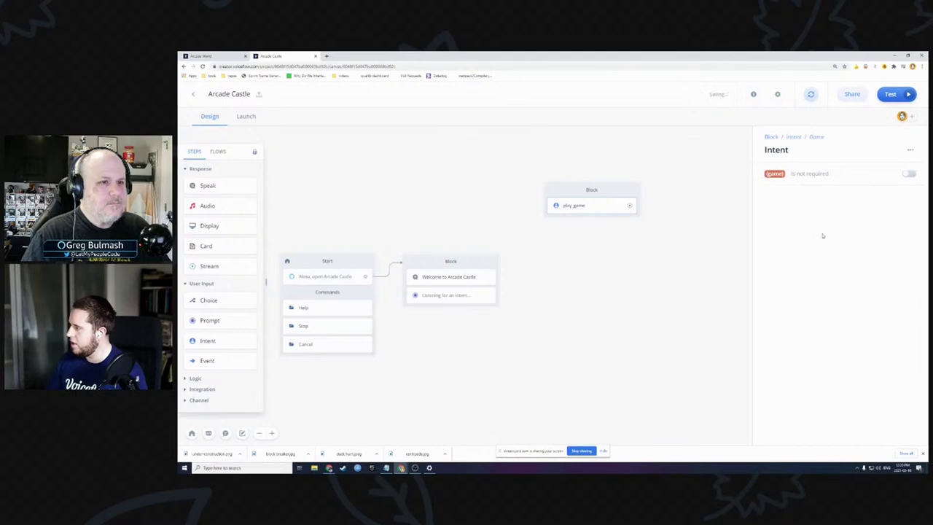
{"action": "left_click", "coordinate": [813, 216]}
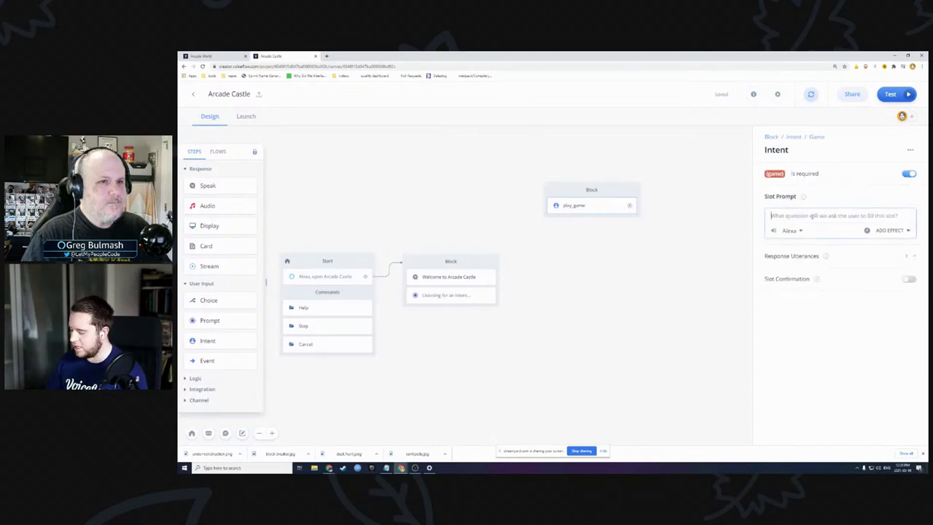
{"action": "type", "text": "What game would"}
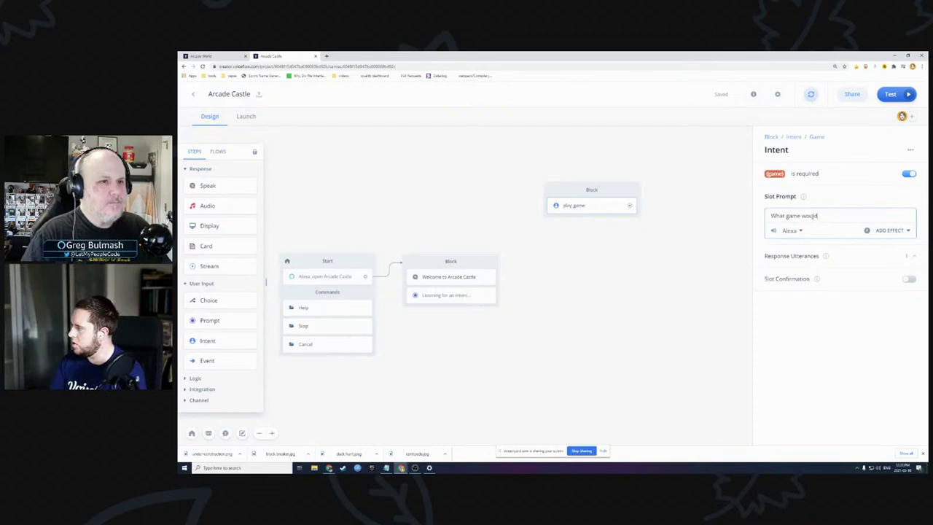
{"action": "type", "text": " you like to play"}
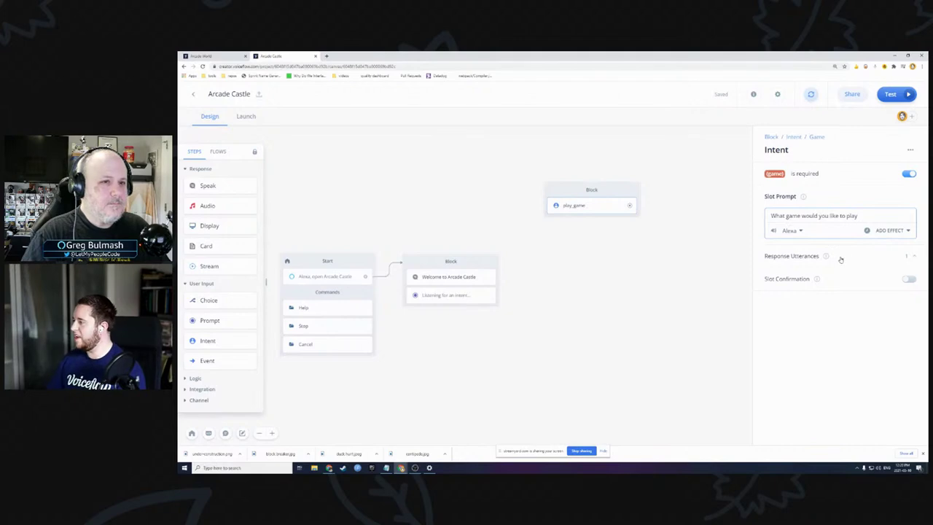
{"action": "left_click", "coordinate": [878, 260]}
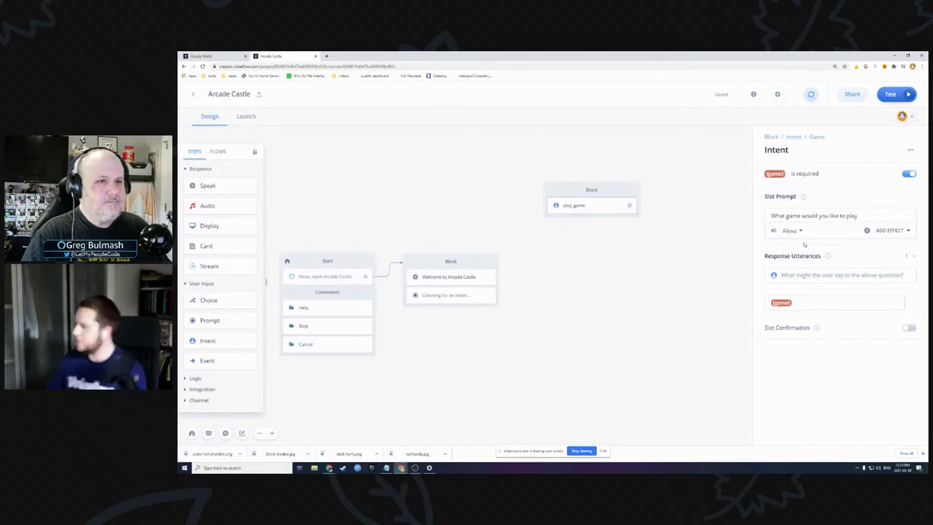
{"action": "left_click", "coordinate": [793, 136]}
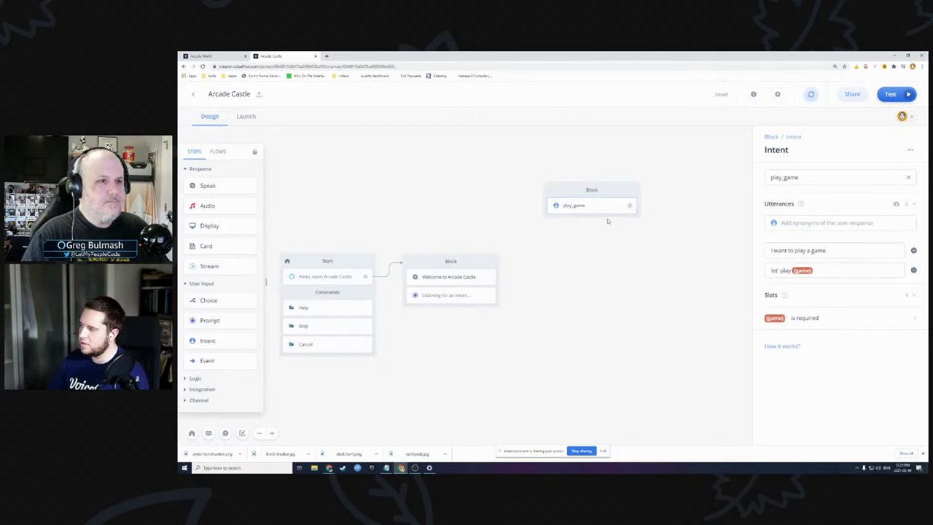
- Move the play_game block slightly down and add a Condition step beneath its intent
{"action": "left_click_drag", "start_coordinate": [606, 190], "coordinate": [607, 213]}
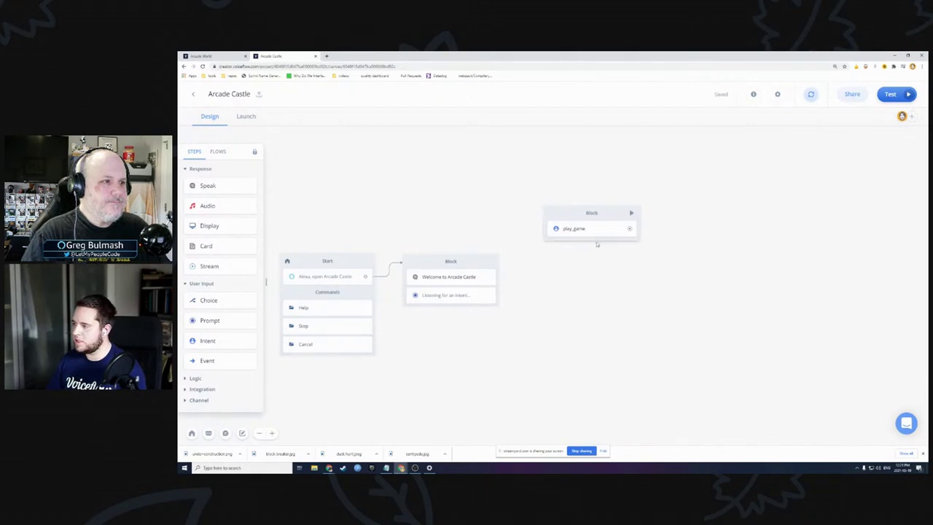
{"action": "key", "text": "shift+space"}
{"action": "type", "text": "condi"}
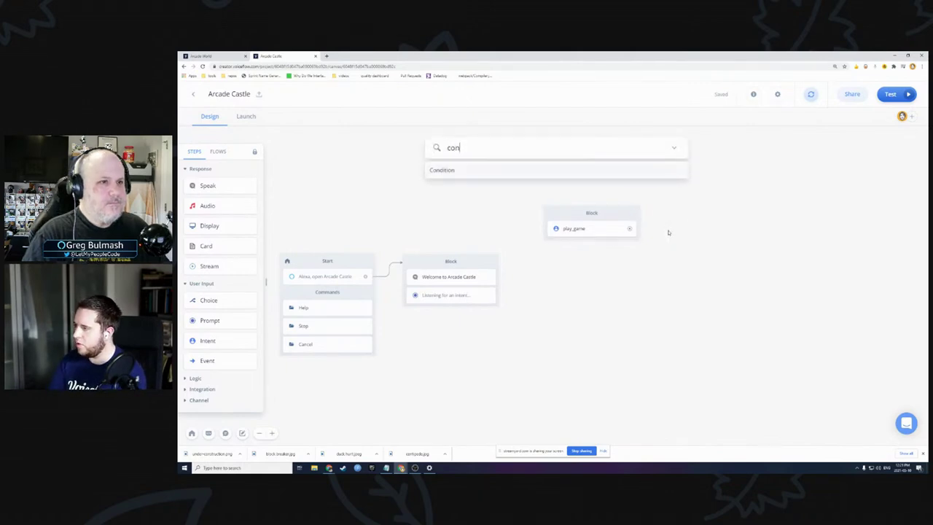
{"action": "key", "text": "Return"}
{"action": "left_click_drag", "start_coordinate": [682, 238], "coordinate": [607, 241]}
{"action": "left_click", "coordinate": [594, 251]}
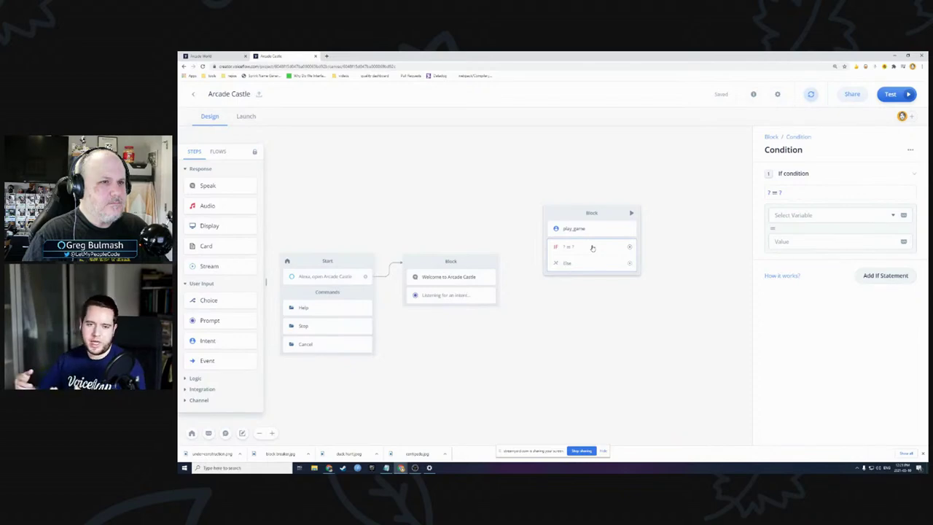
- Set the first if condition to check whether the game variable equals block breaker
{"action": "left_click", "coordinate": [792, 215]}
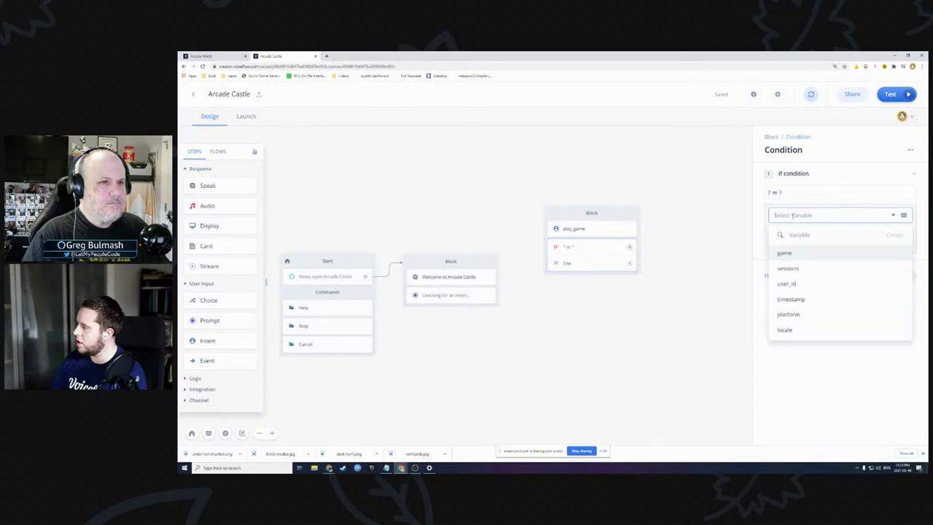
{"action": "left_click", "coordinate": [785, 253]}
{"action": "left_click", "coordinate": [792, 241]}
{"action": "type", "text": "block breaker"}
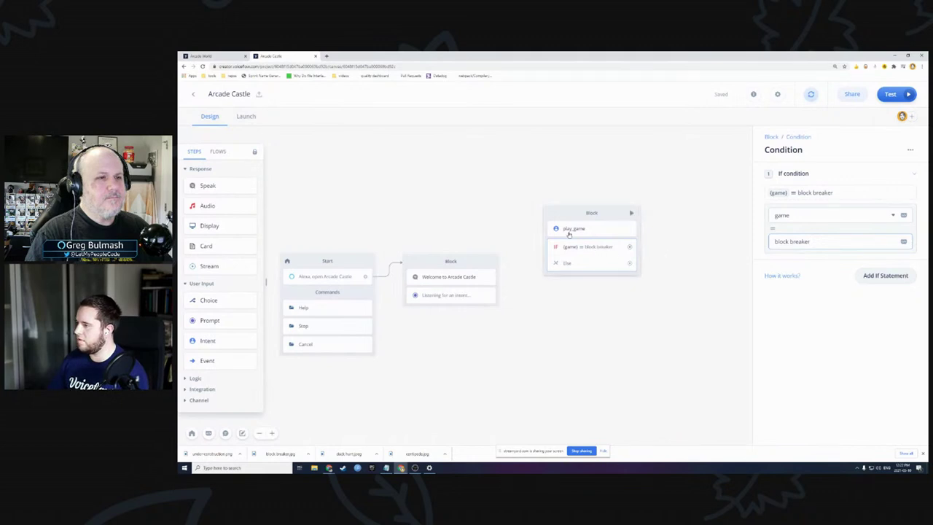
- Add a second if statement that checks whether the game variable equals centipede
{"action": "left_click", "coordinate": [860, 276]}
{"action": "left_click", "coordinate": [795, 311]}
{"action": "left_click", "coordinate": [788, 348]}
{"action": "type", "text": "centipeded"}
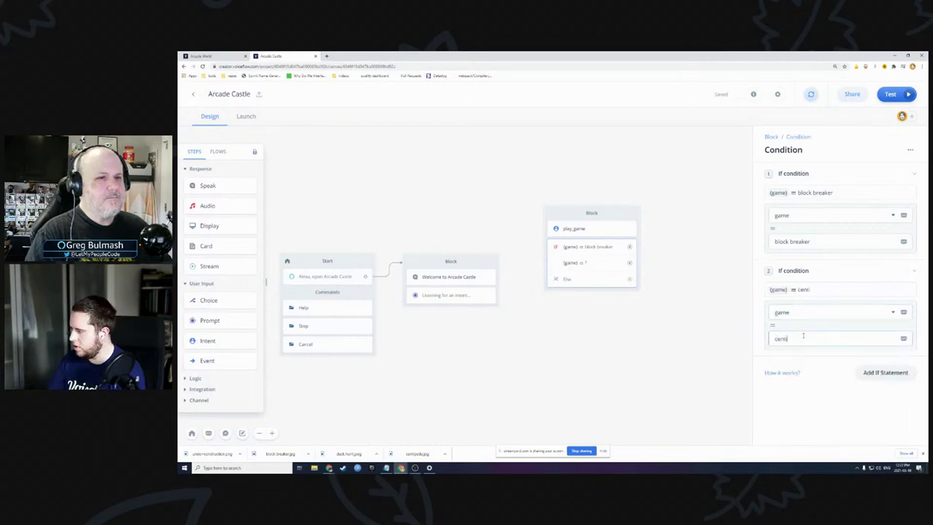
- Add a third if statement for game equals duck hunt, and move the play_game block further up the canvas
{"action": "left_click", "coordinate": [885, 373]}
{"action": "left_click", "coordinate": [805, 369]}
{"action": "left_click", "coordinate": [785, 271]}
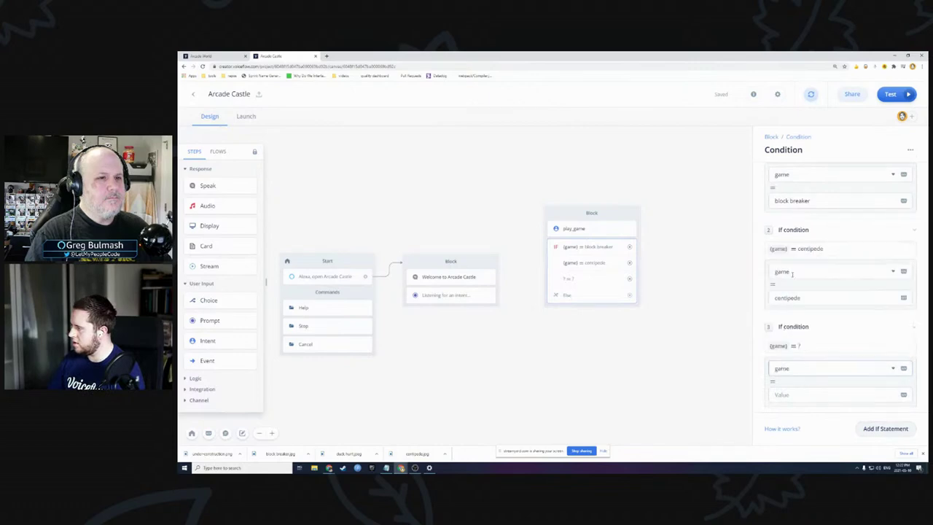
{"action": "left_click", "coordinate": [787, 395]}
{"action": "type", "text": "duck hunt"}
{"action": "left_click", "coordinate": [690, 345]}
{"action": "left_click_drag", "start_coordinate": [622, 237], "coordinate": [632, 186]}
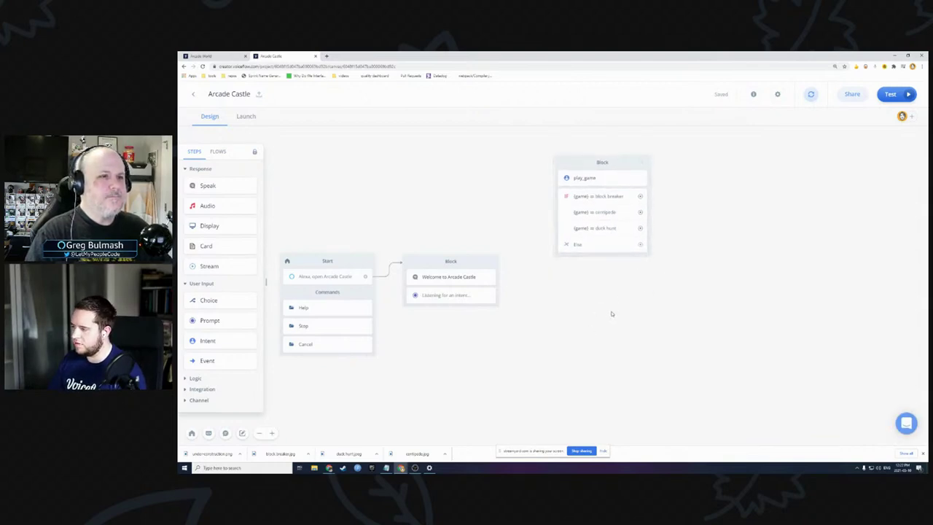
- Add a separate Intent block below the play_game block and create an intent named good_game in it
{"action": "key", "text": "space"}
{"action": "type", "text": "int"}
{"action": "key", "text": "Return"}
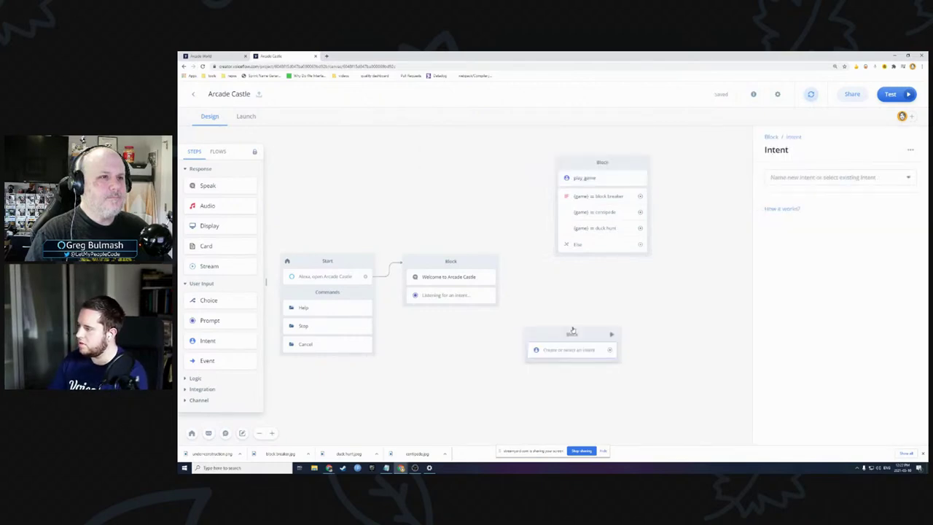
{"action": "type", "text": "goo"}
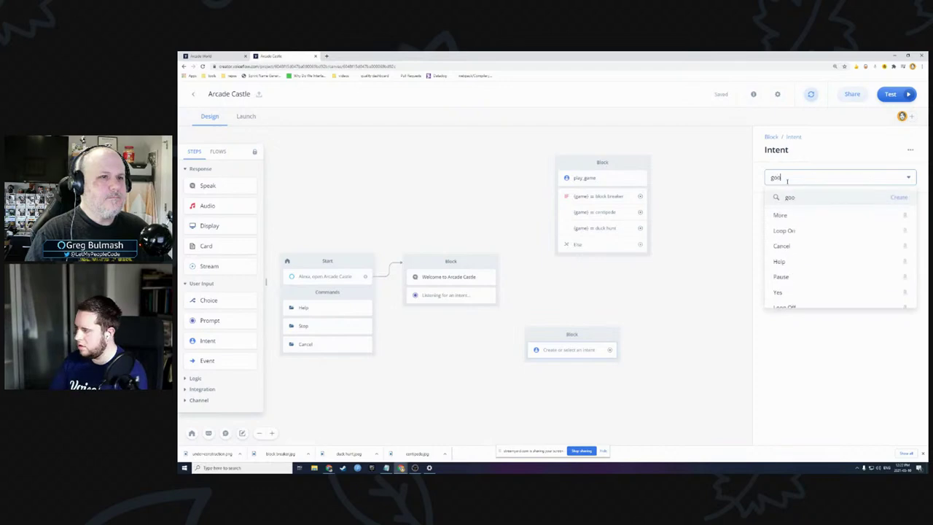
{"action": "type", "text": "d_game"}
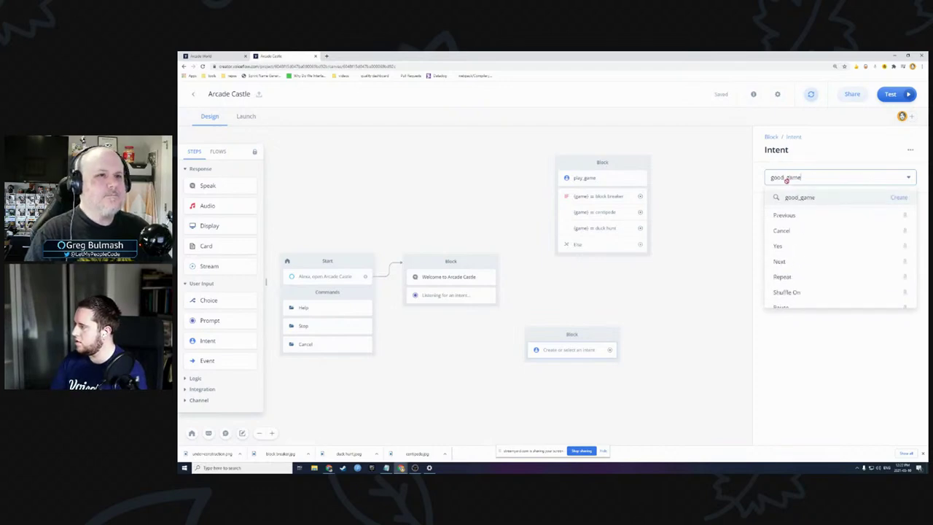
{"action": "key", "text": "Return"}
- Add the utterance "good game" to the good_game intent and shift its block closer beneath the play_game block
{"action": "type", "text": "Go"}
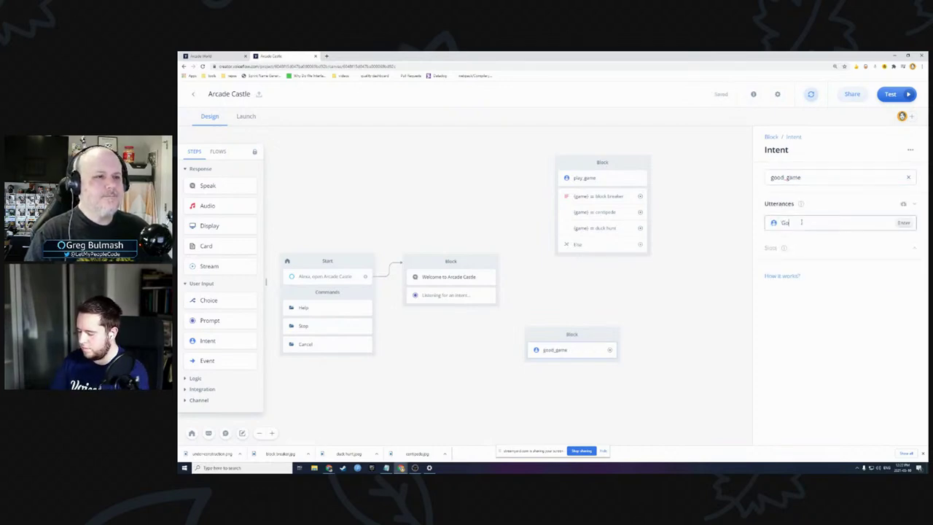
{"action": "type", "text": "od game"}
{"action": "key", "text": "Return"}
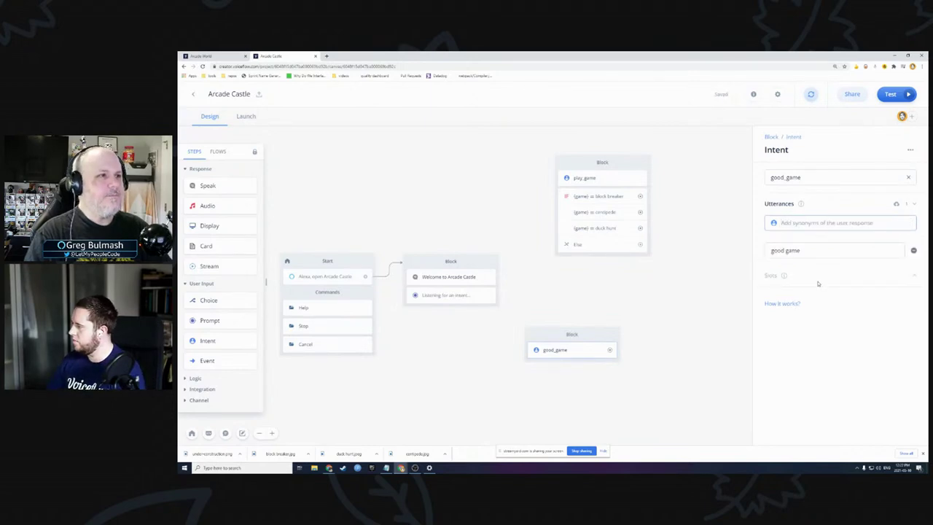
{"action": "left_click_drag", "start_coordinate": [594, 336], "coordinate": [622, 329]}
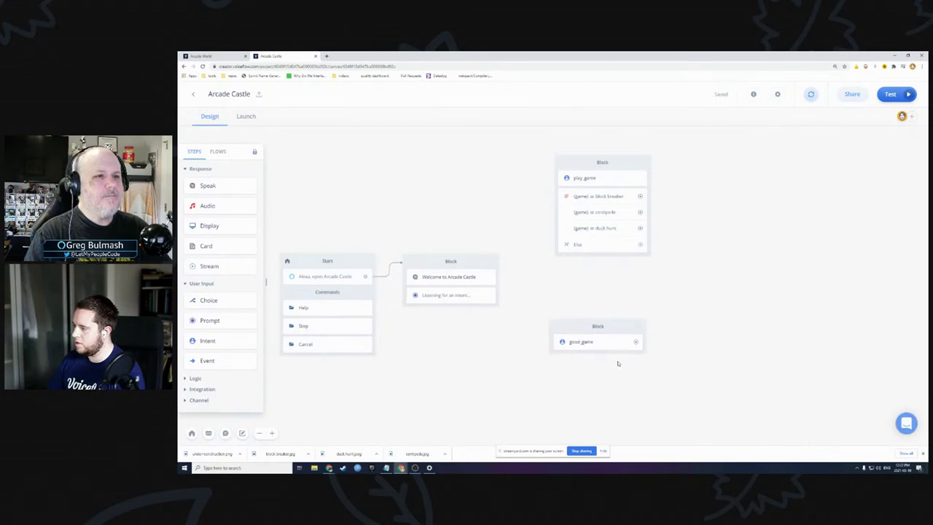
- Add a Speak step saying "Thank you for playing, have a good day" and attach it beneath the good_game intent
{"action": "left_click_drag", "start_coordinate": [207, 185], "coordinate": [572, 390]}
{"action": "left_click", "coordinate": [801, 193]}
{"action": "type", "text": "Thank you for playing, have a"}
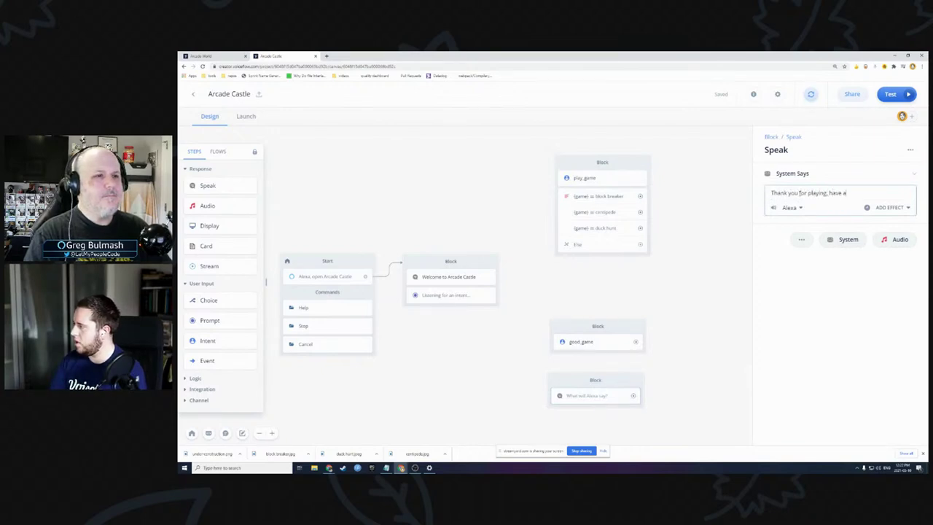
{"action": "left_click", "coordinate": [699, 336]}
{"action": "left_click_drag", "start_coordinate": [591, 395], "coordinate": [598, 364]}
- Add an Exit step and attach it at the end of the good_game block
{"action": "type", "text": "ex"}
{"action": "key", "text": "Return"}
{"action": "left_click_drag", "start_coordinate": [619, 404], "coordinate": [617, 375]}
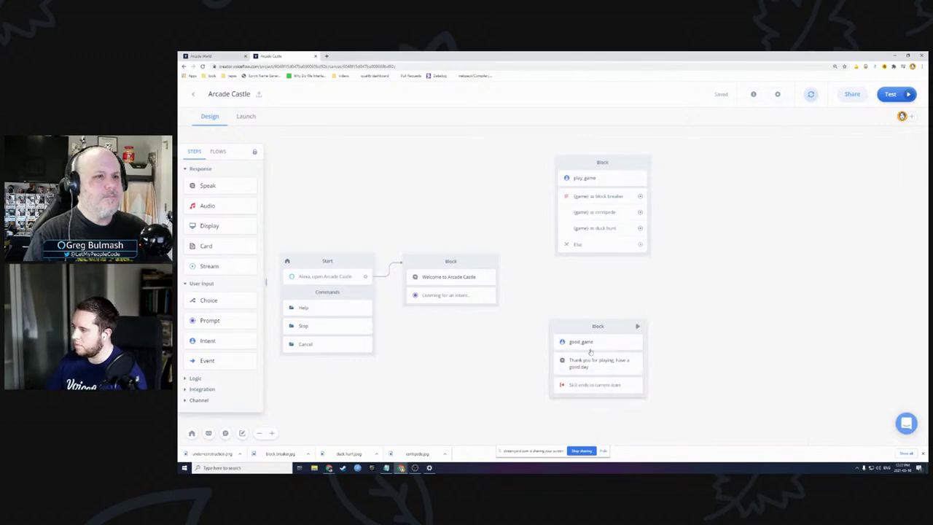
- Color the good_game block red
{"action": "left_click", "coordinate": [612, 329]}
{"action": "right_click", "coordinate": [616, 332]}
{"action": "mouse_move", "coordinate": [662, 387]}
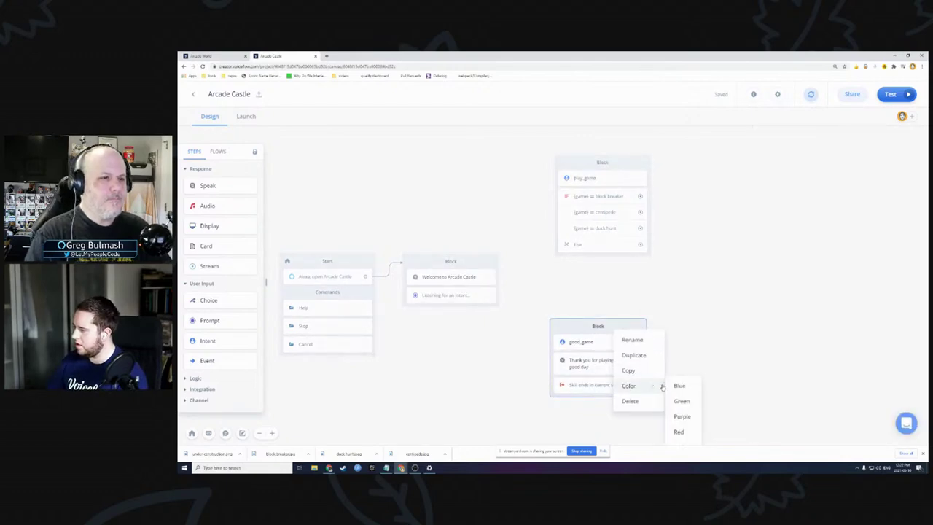
{"action": "left_click", "coordinate": [679, 431]}
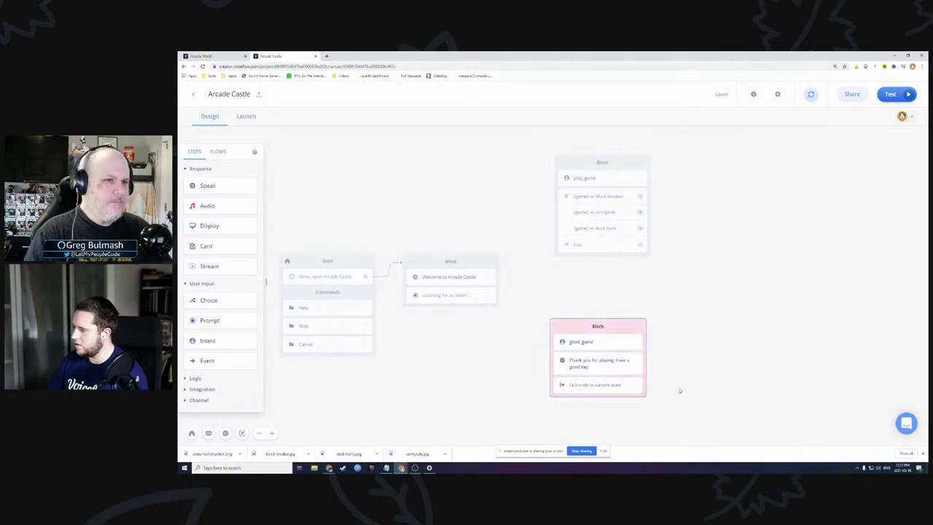
{"action": "left_click", "coordinate": [635, 292]}
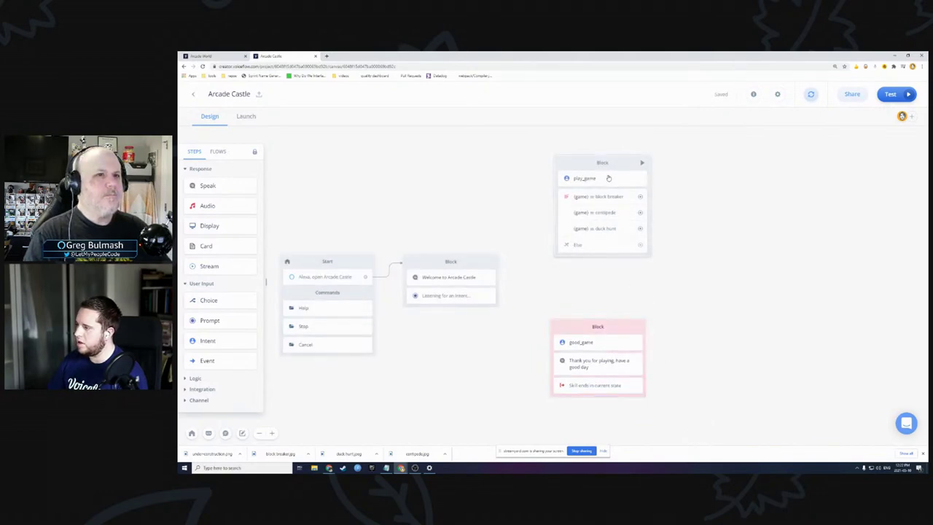
- Color the play_game block green
{"action": "left_click", "coordinate": [616, 164]}
{"action": "right_click", "coordinate": [625, 166]}
{"action": "mouse_move", "coordinate": [639, 217]}
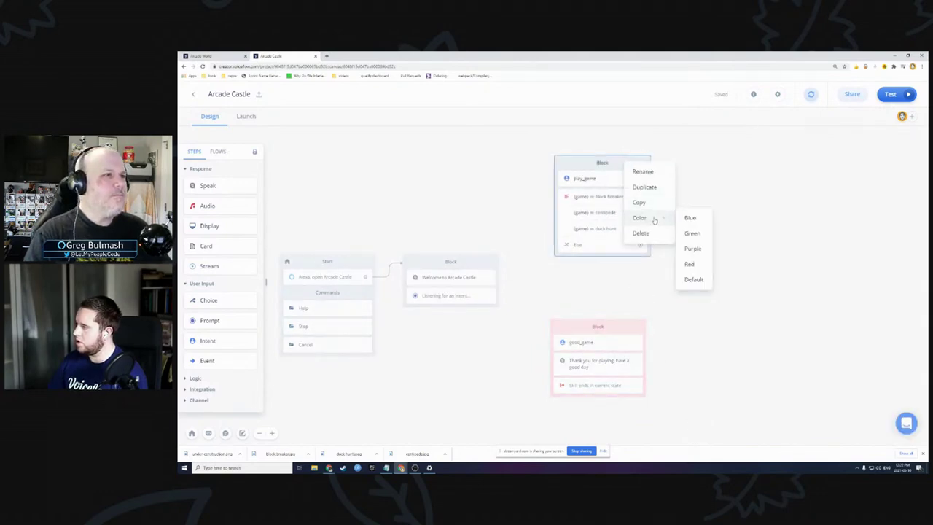
{"action": "left_click", "coordinate": [693, 232]}
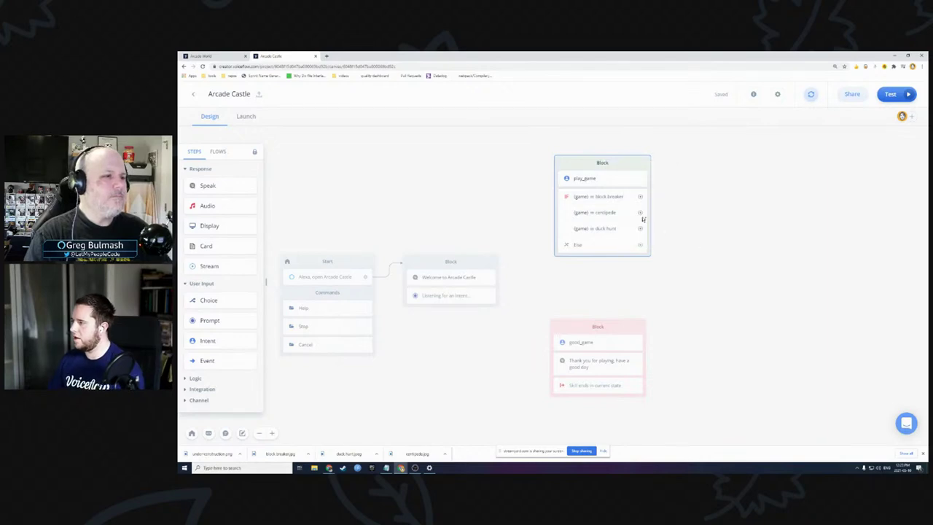
{"action": "left_click", "coordinate": [708, 260]}
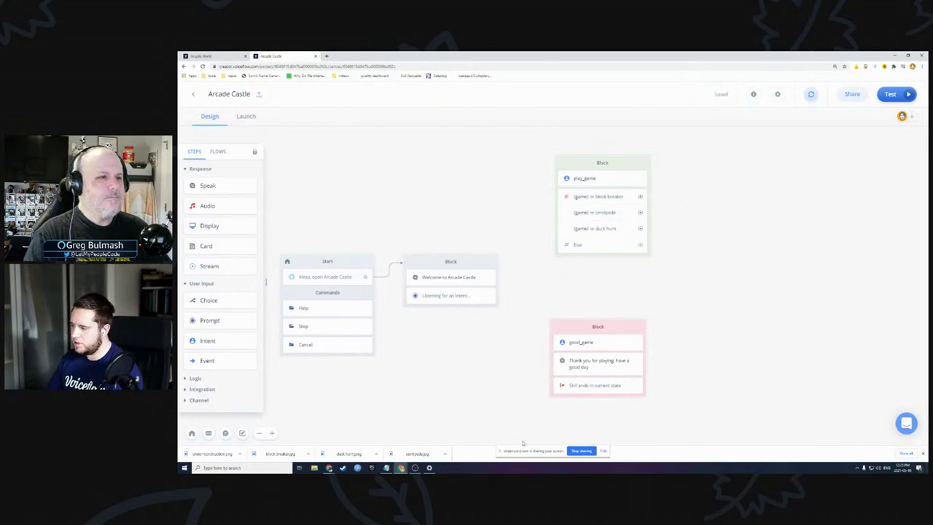
- Add a Speak block beside the play_game block with the text "Welcome to block breaker, let's break some blocks"
{"action": "scroll", "coordinate": [718, 217], "scroll_direction": "up", "scroll_amount": 2}
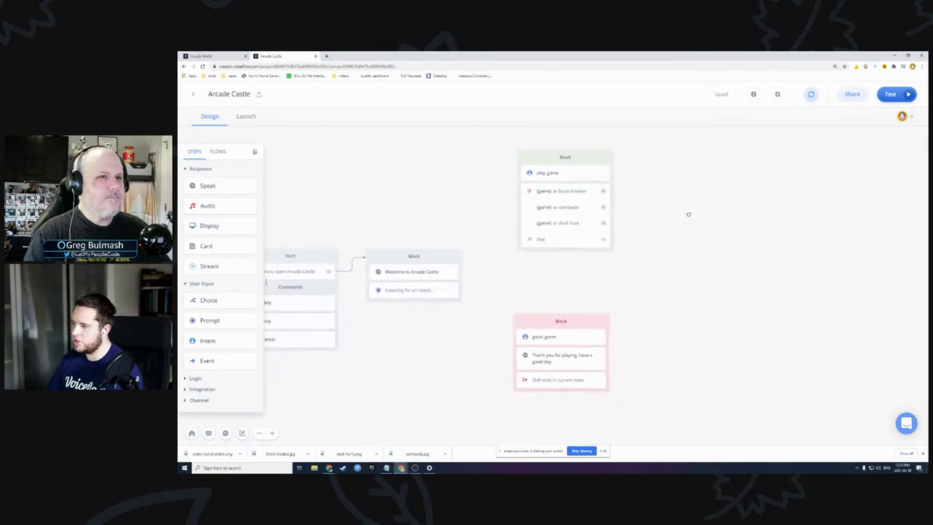
{"action": "scroll", "coordinate": [641, 306], "scroll_direction": "down", "scroll_amount": 2}
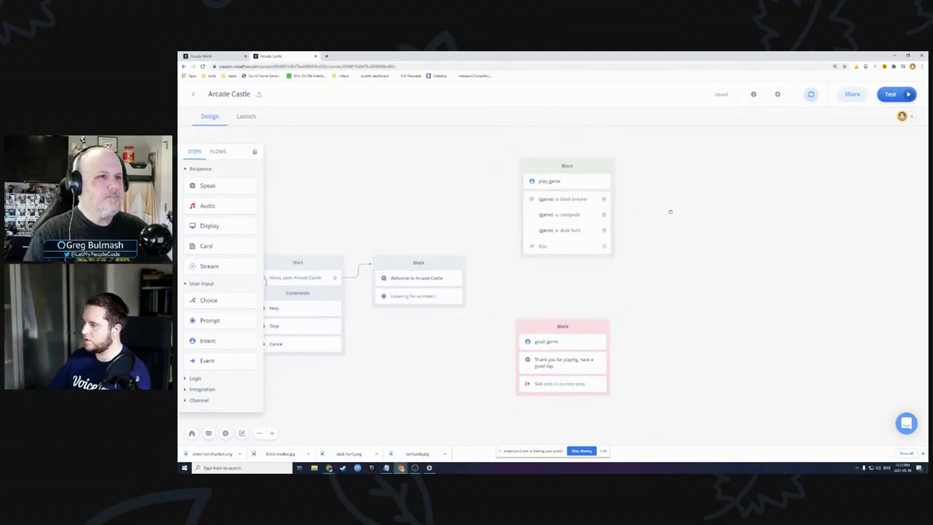
{"action": "key", "text": "space"}
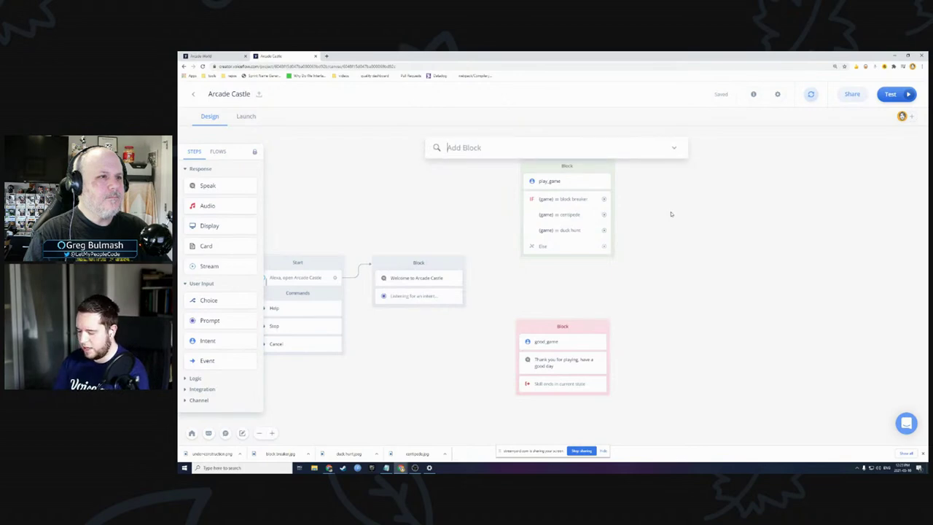
{"action": "type", "text": "sp"}
{"action": "key", "text": "Return"}
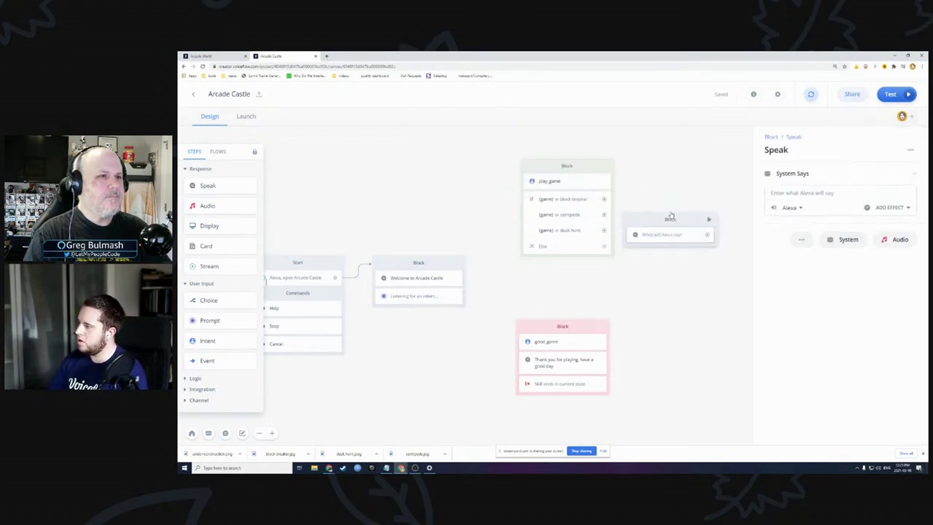
{"action": "left_click_drag", "start_coordinate": [700, 210], "coordinate": [741, 159]}
{"action": "left_click", "coordinate": [794, 192]}
{"action": "type", "text": "Welcome to block breaker, let's break"}
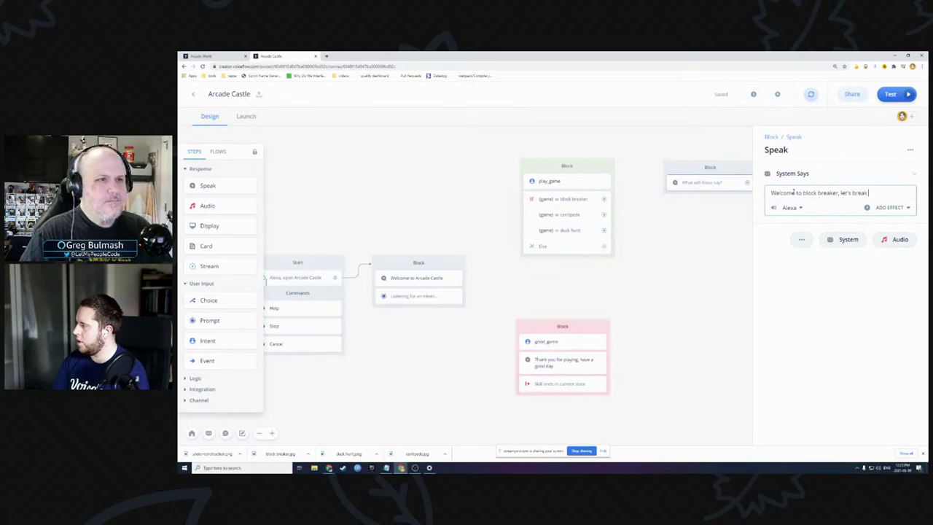
{"action": "type", "text": "some blocks"}
- Add a Display step beneath the block breaker welcome message and set its display type to Advanced
{"action": "left_click", "coordinate": [716, 194]}
{"action": "key", "text": "shift+space"}
{"action": "type", "text": "dis"}
{"action": "key", "text": "Return"}
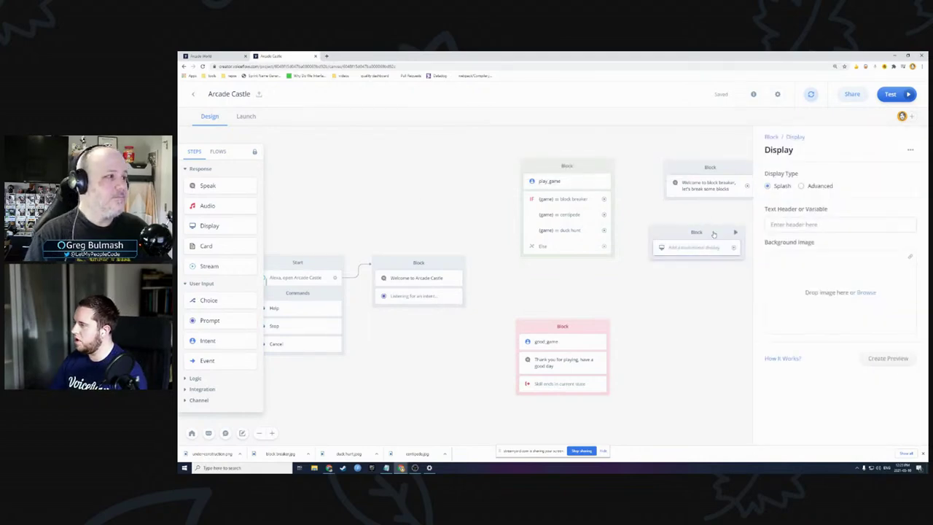
{"action": "left_click_drag", "start_coordinate": [710, 233], "coordinate": [724, 186]}
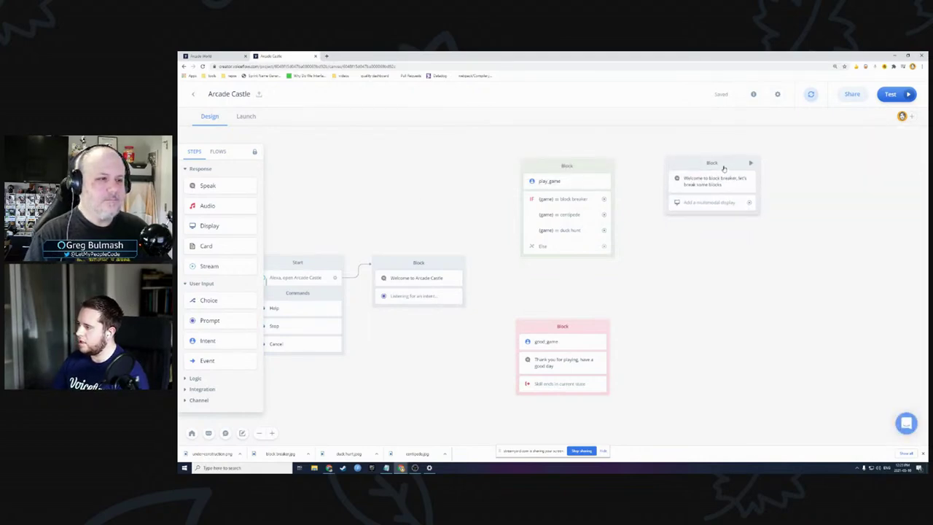
{"action": "left_click", "coordinate": [719, 204]}
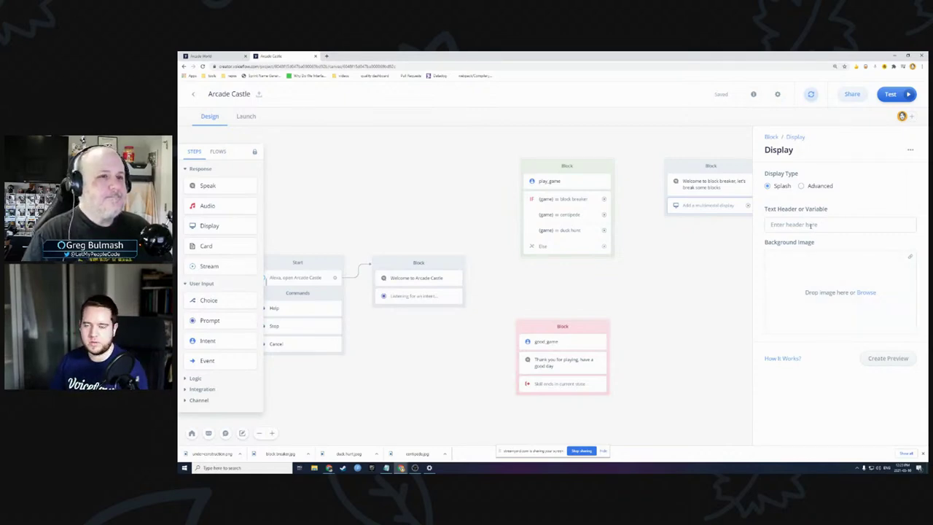
{"action": "left_click", "coordinate": [802, 187]}
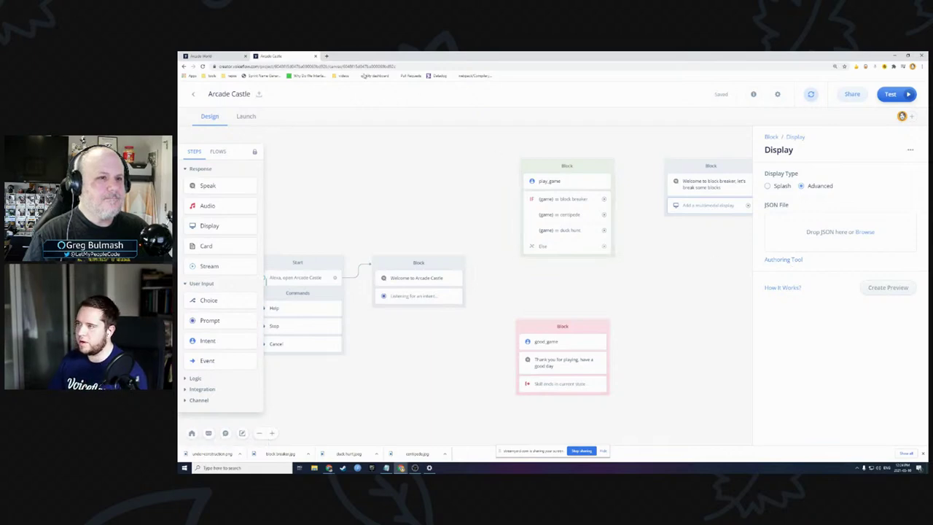
- Open the APL Ninja website (apl.ninja) in a new browser tab
{"action": "left_click", "coordinate": [325, 56]}
{"action": "type", "text": "apcom/a"}
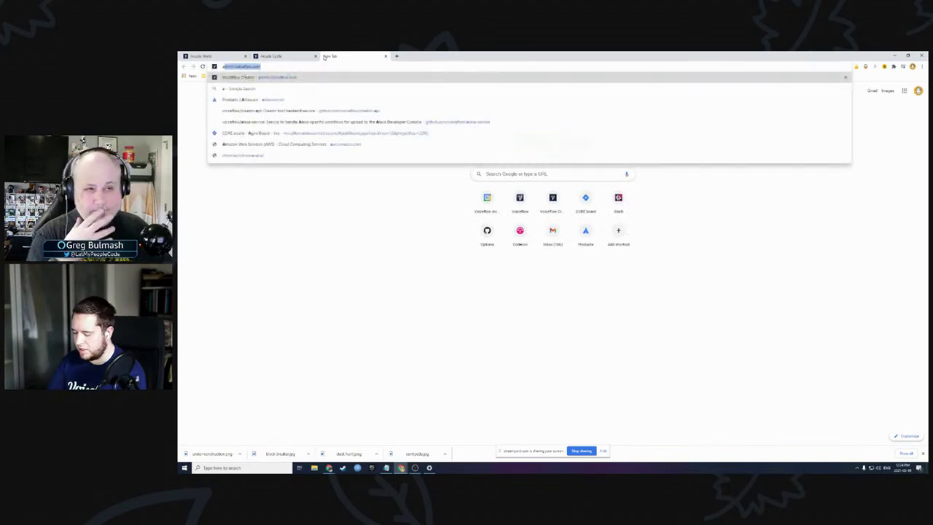
{"action": "key", "text": "Return"}
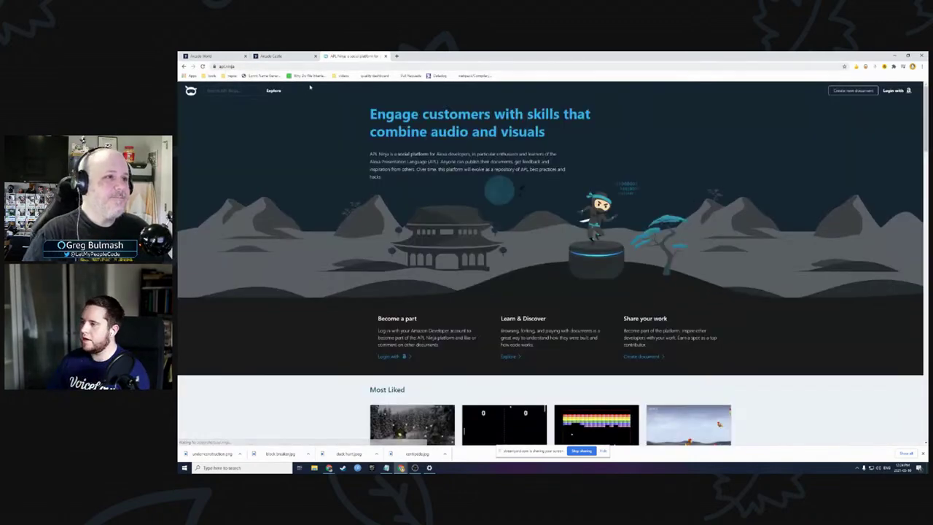
- Find block-breaking-game-sample among the Most Liked documents and open it in the editor
{"action": "left_click", "coordinate": [242, 90]}
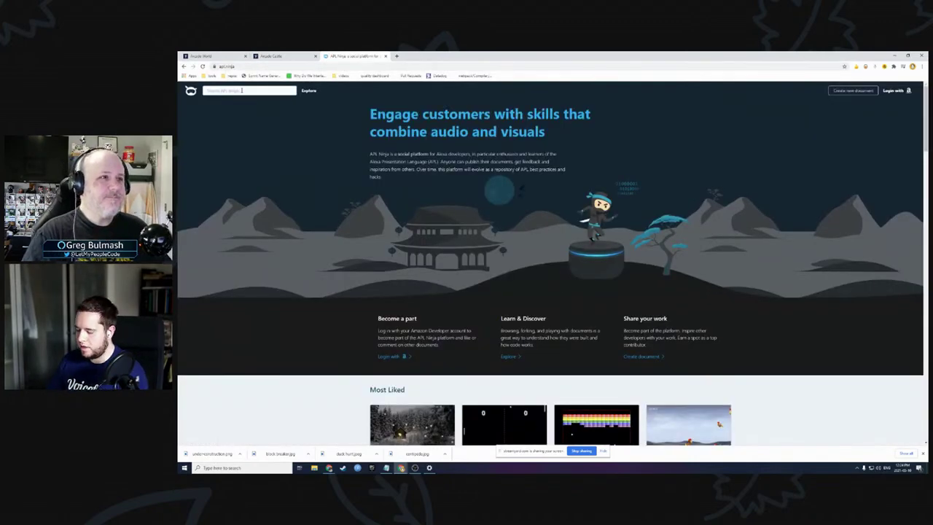
{"action": "scroll", "coordinate": [554, 291], "scroll_direction": "down", "scroll_amount": 3}
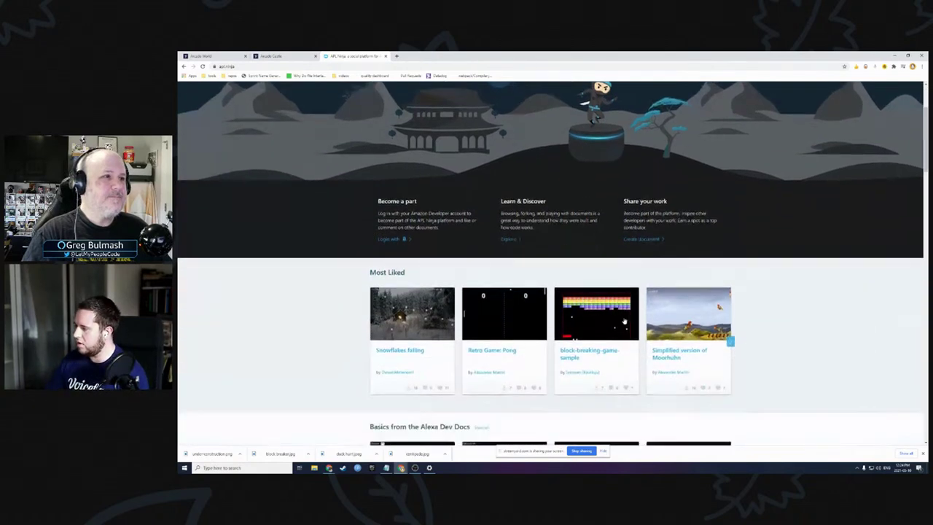
{"action": "left_click", "coordinate": [597, 320]}
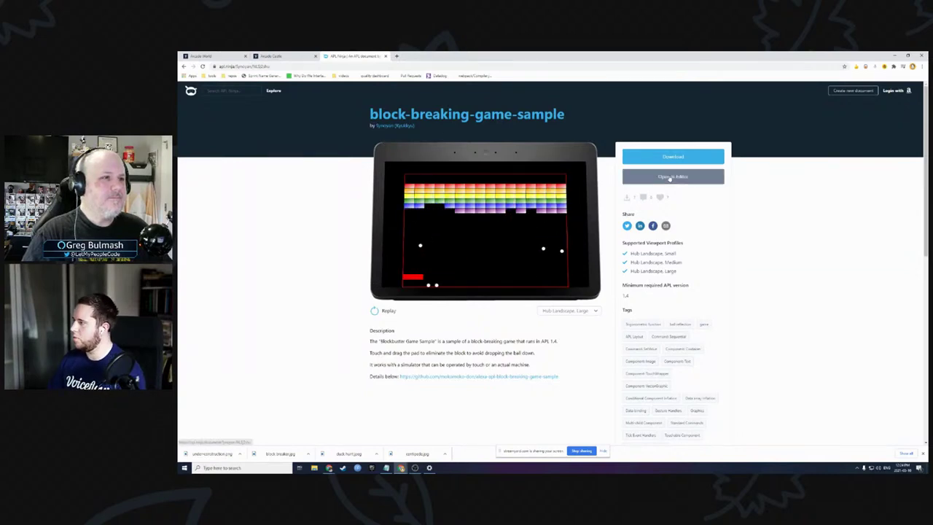
{"action": "left_click", "coordinate": [669, 177]}
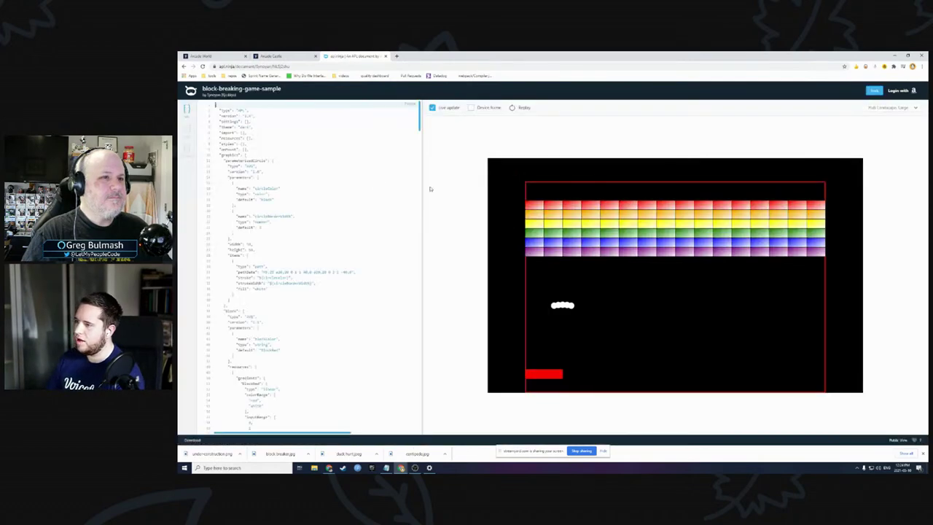
- Select the sample's entire APL code, check its data section, and return to the code
{"action": "left_click", "coordinate": [365, 177]}
{"action": "key", "text": "ctrl+a"}
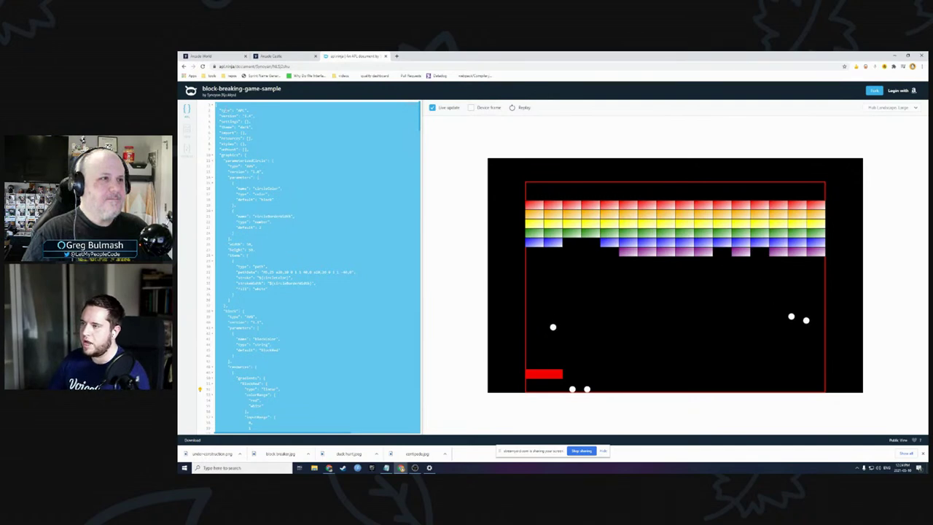
{"action": "left_click", "coordinate": [187, 132]}
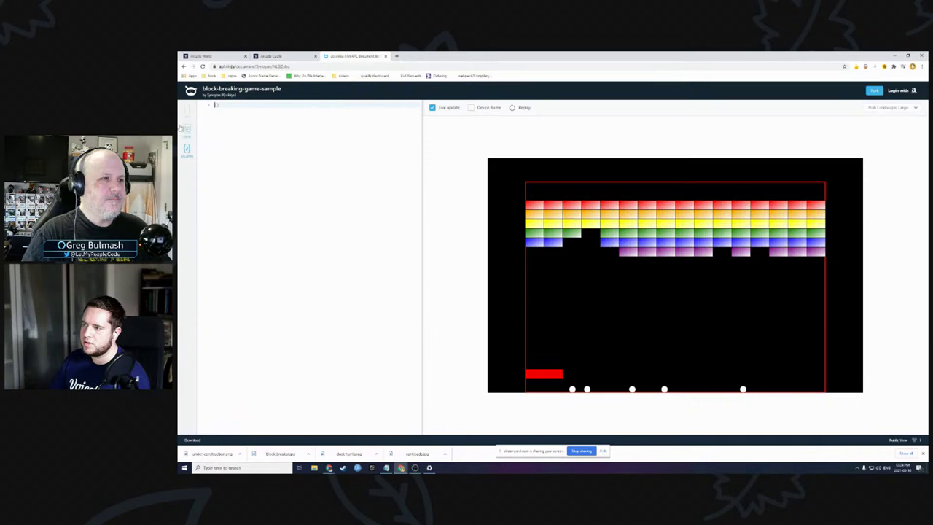
{"action": "left_click", "coordinate": [187, 109]}
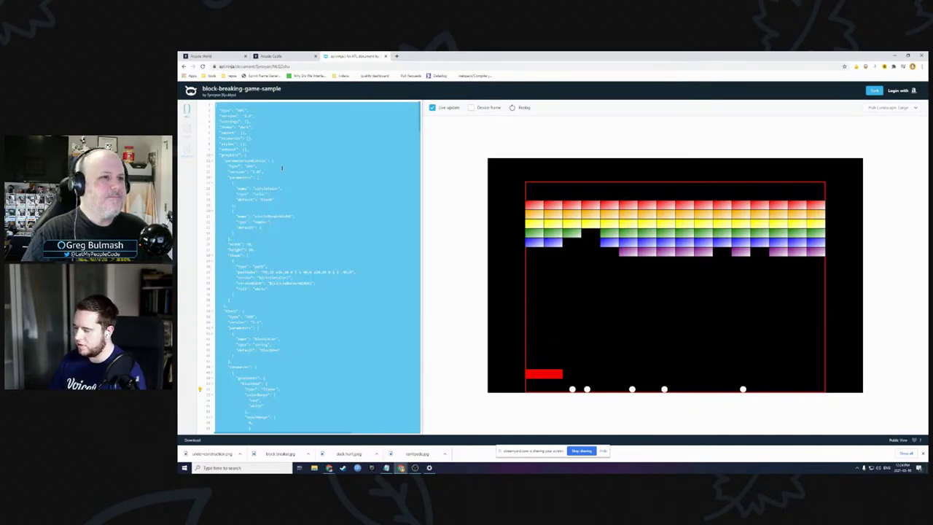
- Open a blank Notepad document and move its window clear of the sample's code
{"action": "key", "text": "super"}
{"action": "type", "text": "tec"}
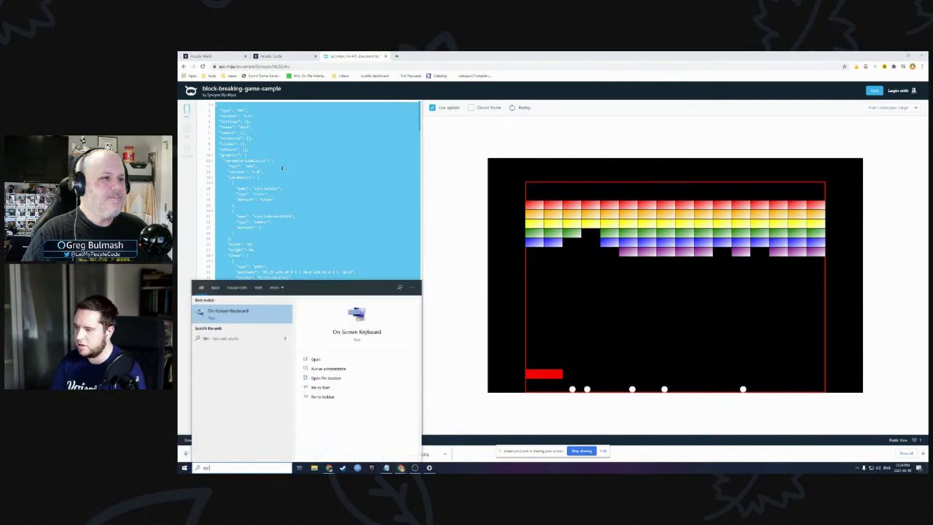
{"action": "key", "text": "BackSpace"}
{"action": "type", "text": "xt"}
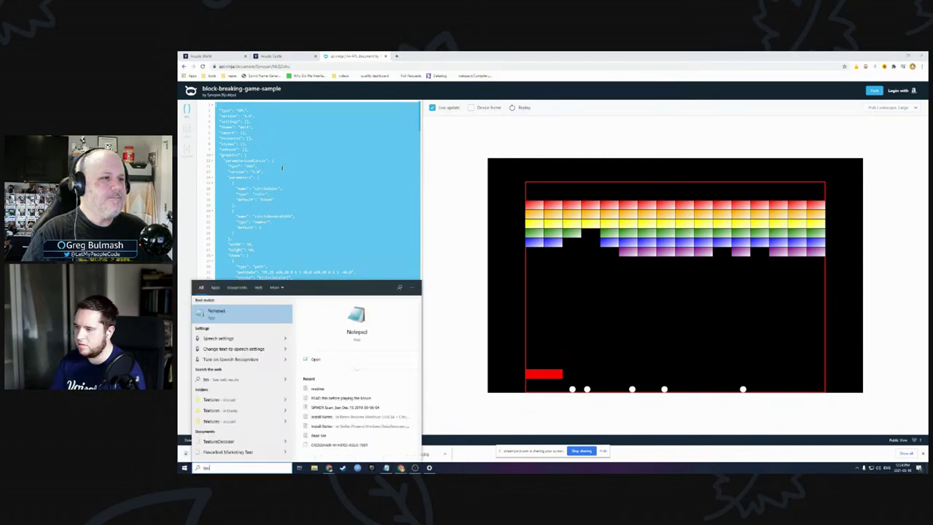
{"action": "key", "text": "Escape"}
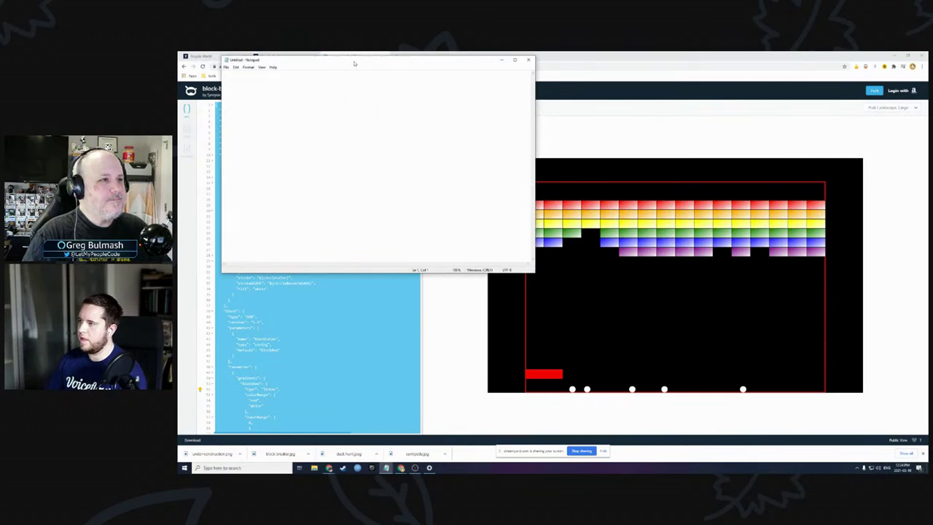
{"action": "left_click_drag", "start_coordinate": [354, 63], "coordinate": [578, 139]}
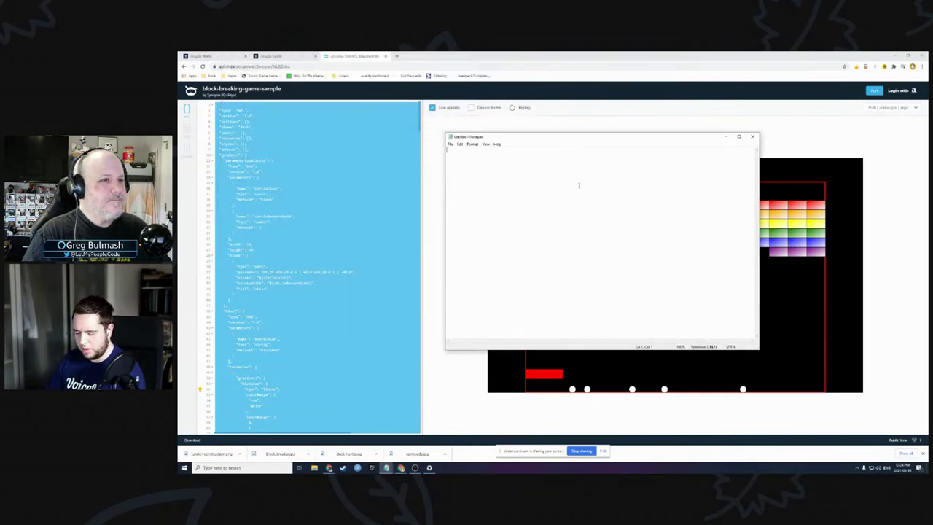
- Write a JSON wrapper containing a "document" key without a value and a "datasources" key set to {}
{"action": "type", "text": "{"}
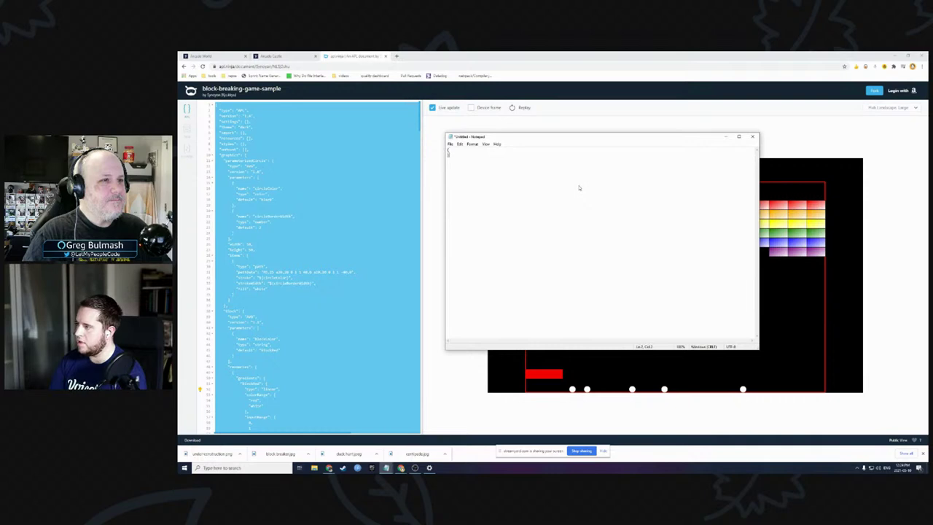
{"action": "key", "text": "Return"}
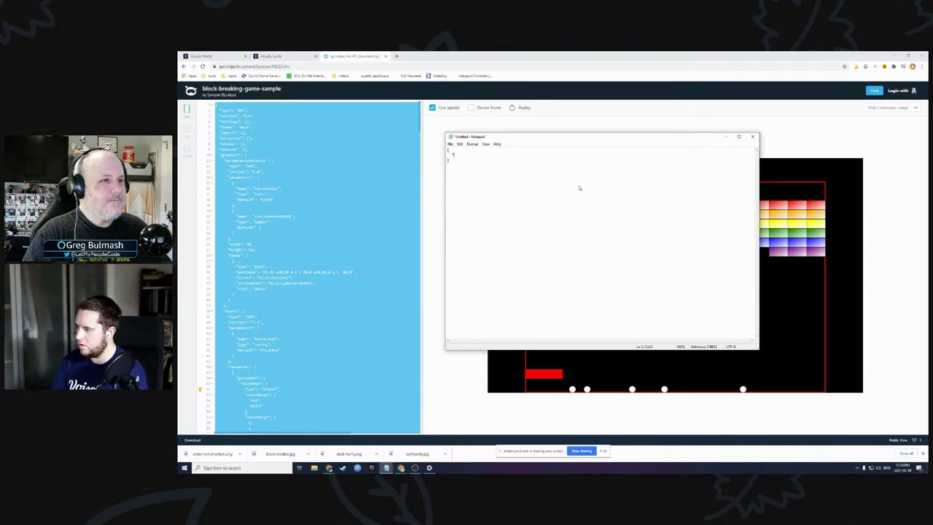
{"action": "key", "text": "BackSpace"}
{"action": "key", "text": "BackSpace"}
{"action": "key", "text": "BackSpace"}
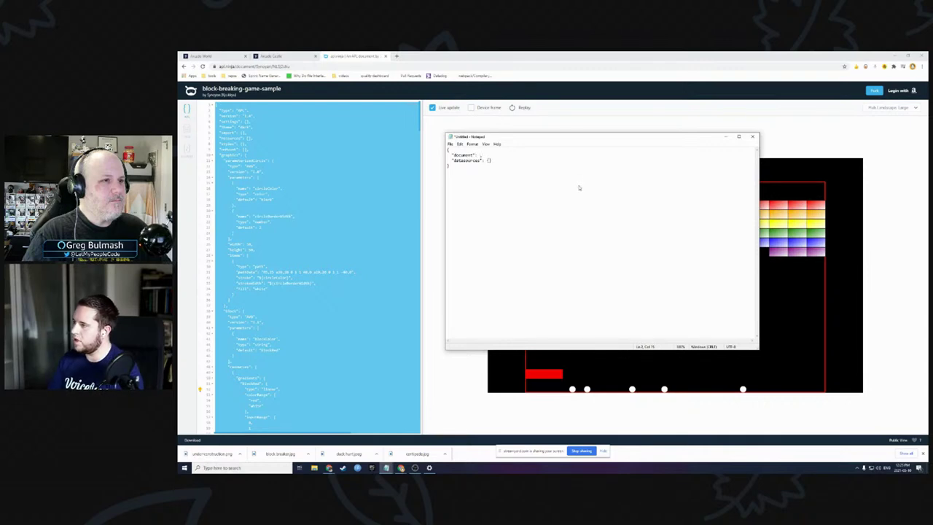
{"action": "key", "text": "alt+v"}
{"action": "key", "text": "Escape"}
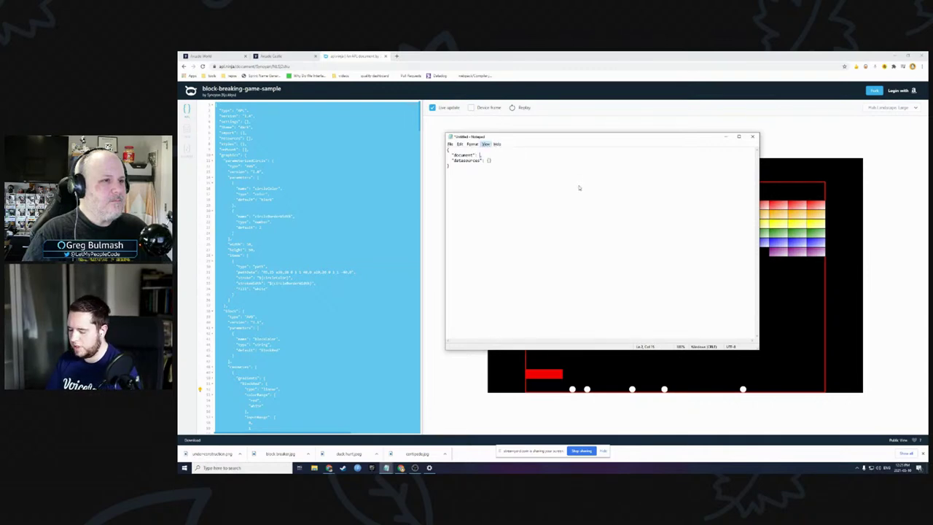